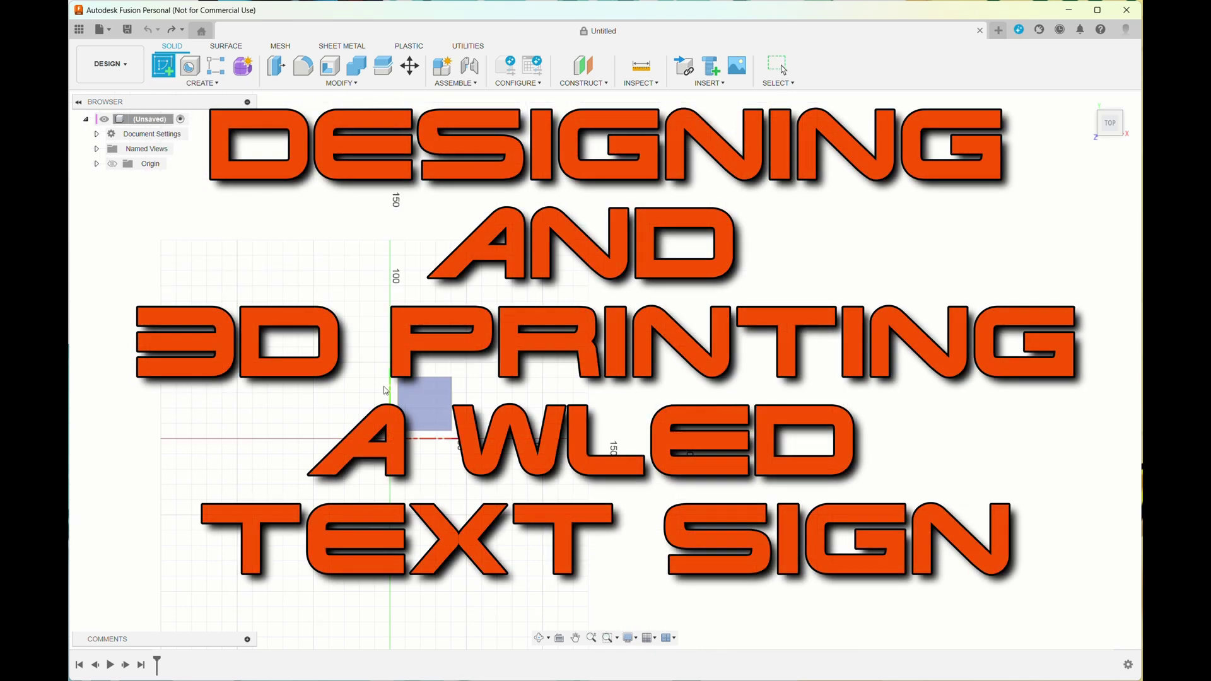
Sketch on the XY plane a text box reading LMJ, 70 mm tall, in Terminator Real NFI
click(407, 398)
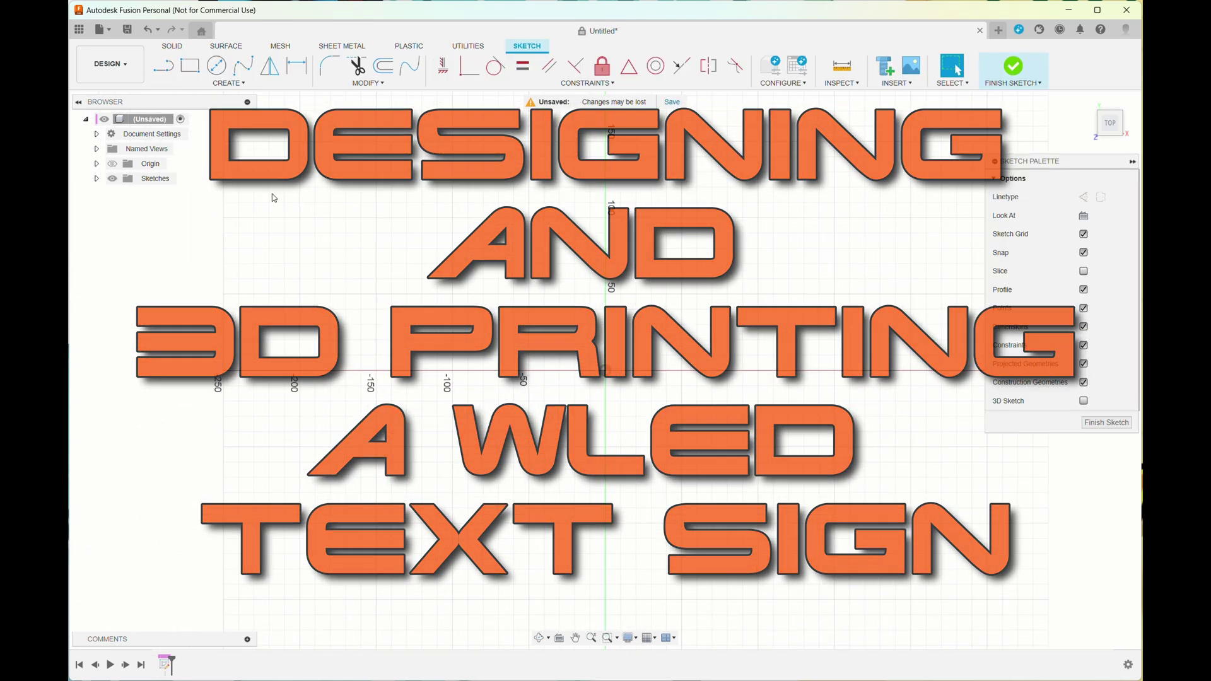
click(261, 84)
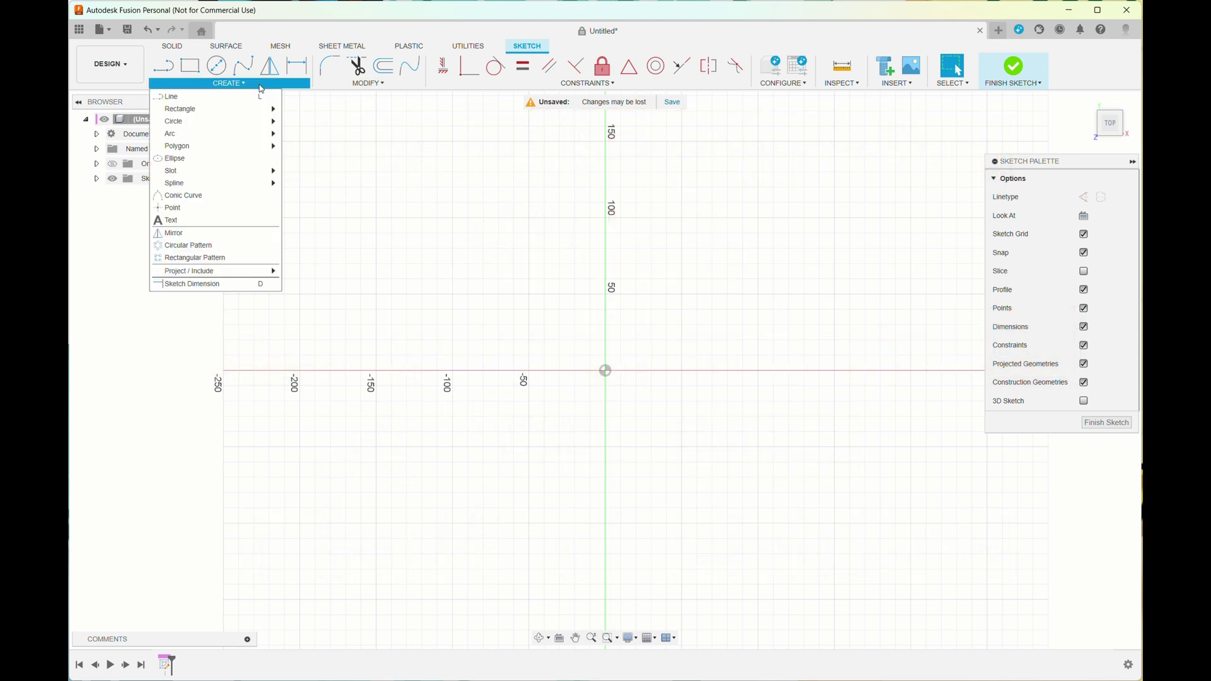
click(264, 220)
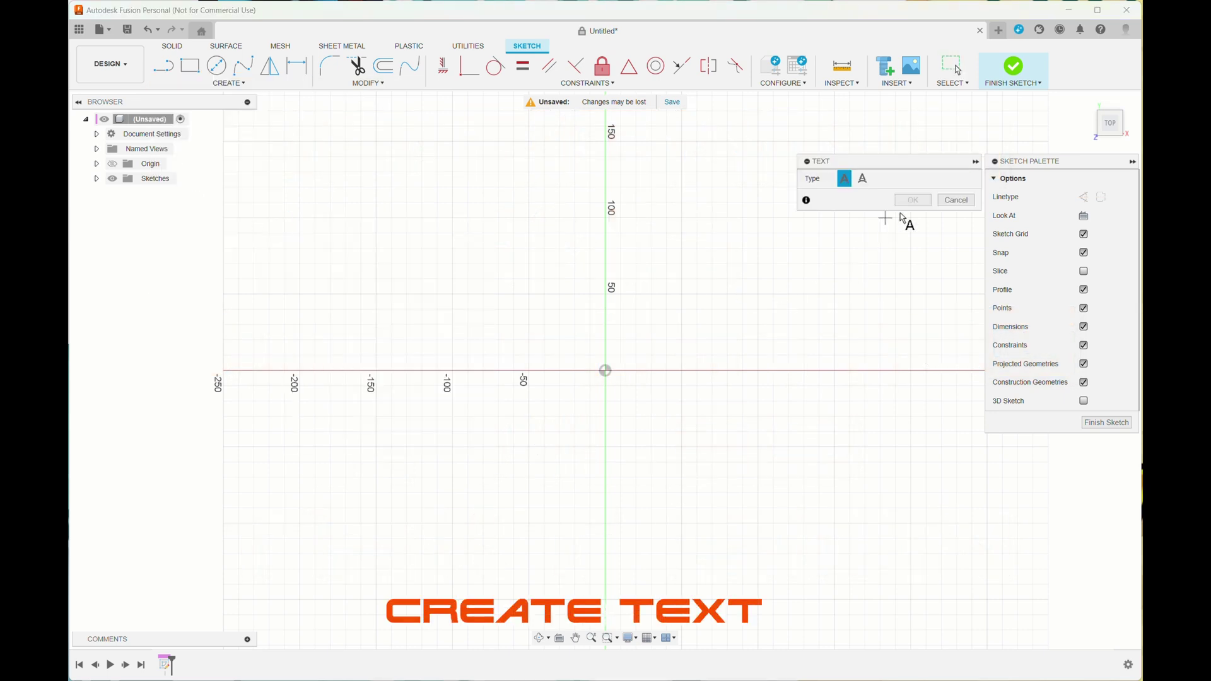
click(606, 371)
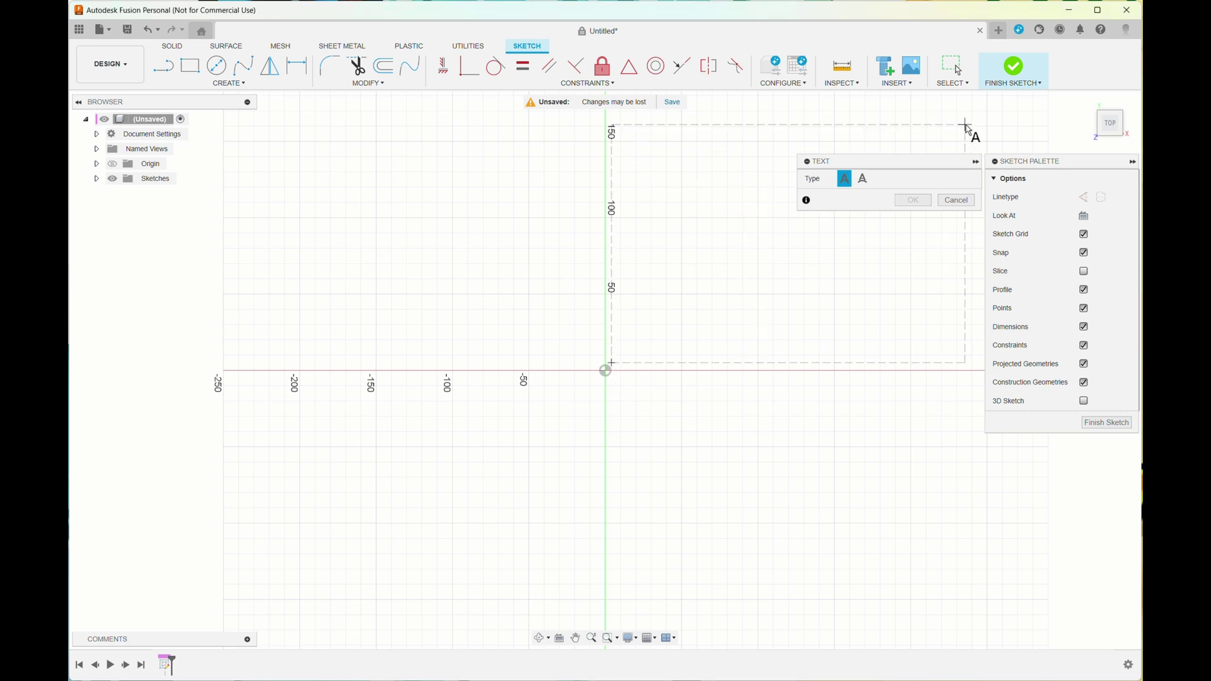
click(1003, 126)
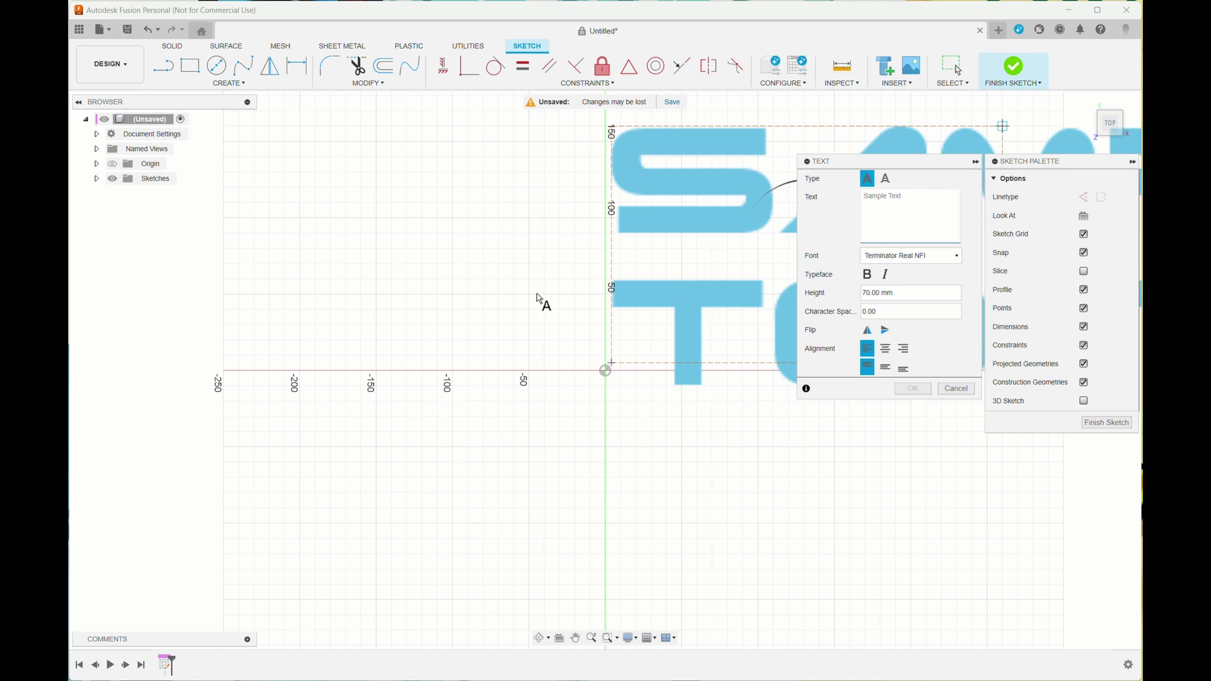
mouse_move(536, 293)
middle_down()
mouse_move(360, 403)
mouse_move(222, 419)
mouse_move(203, 404)
middle_up()
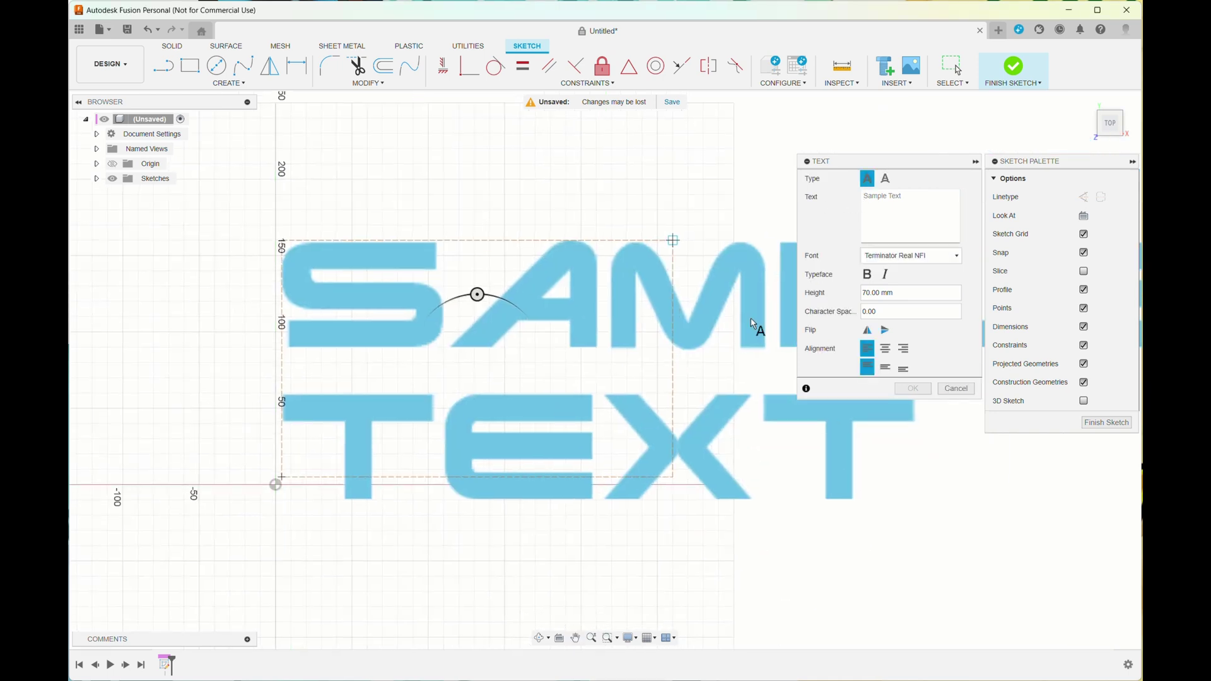
click(921, 193)
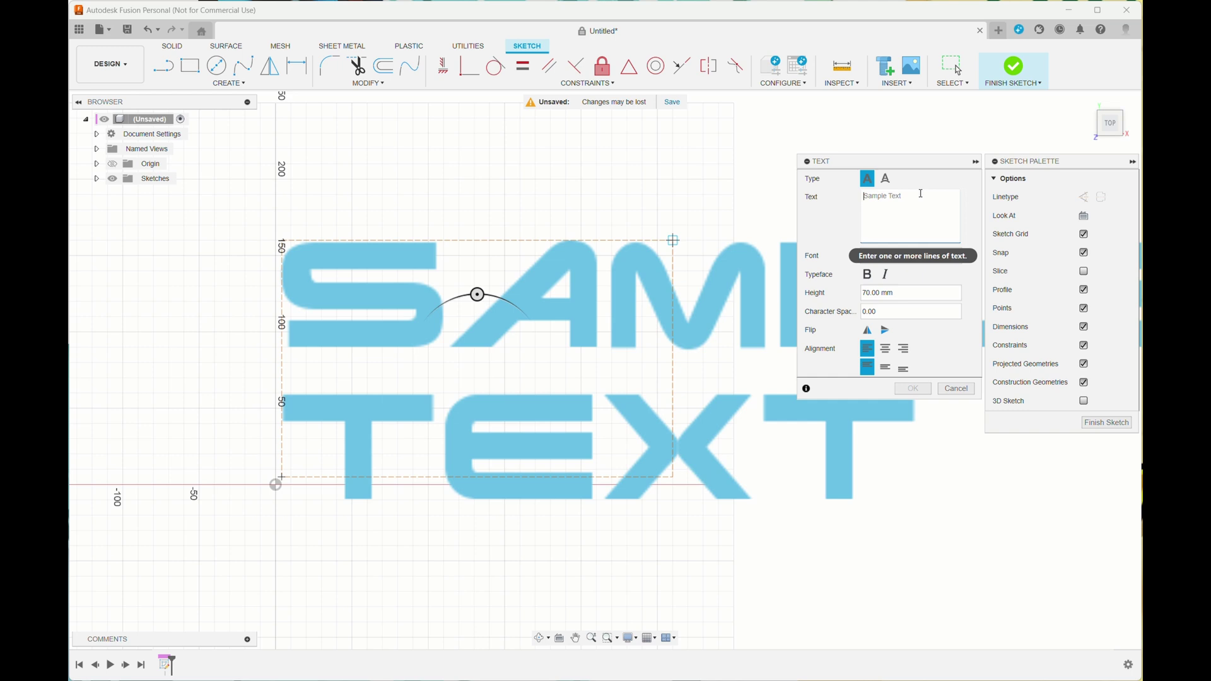
text(LMJ)
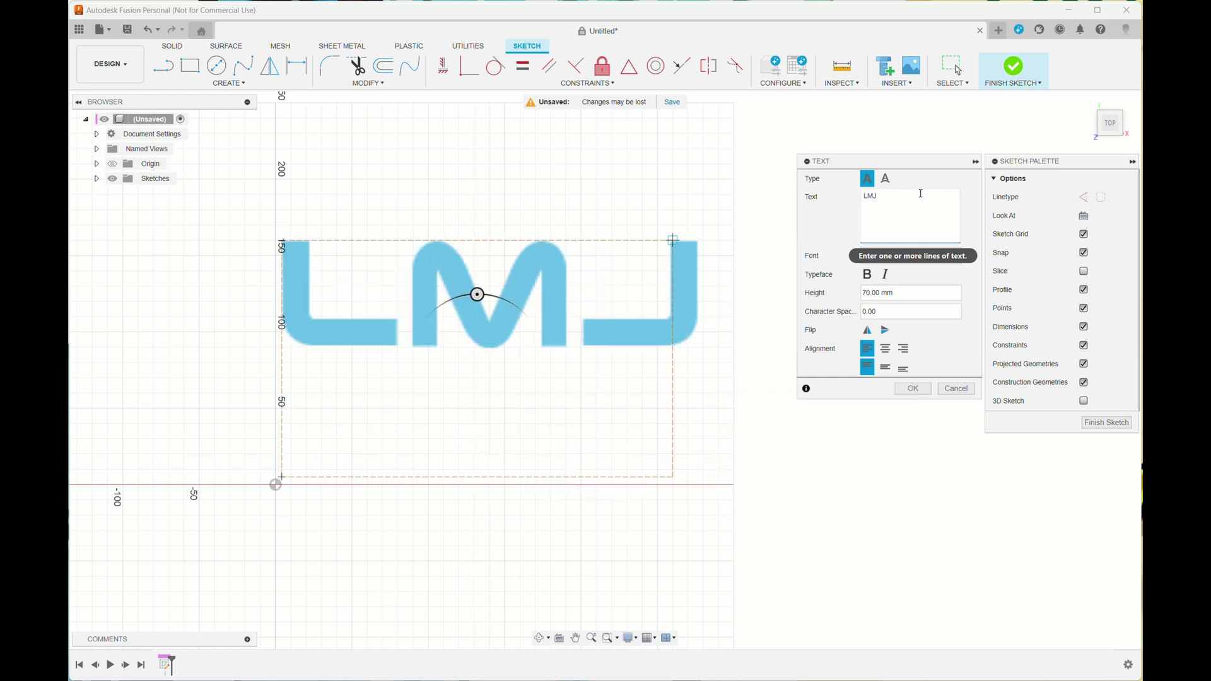
Confirm the LMJ text and explode it into separate outline curves
click(912, 389)
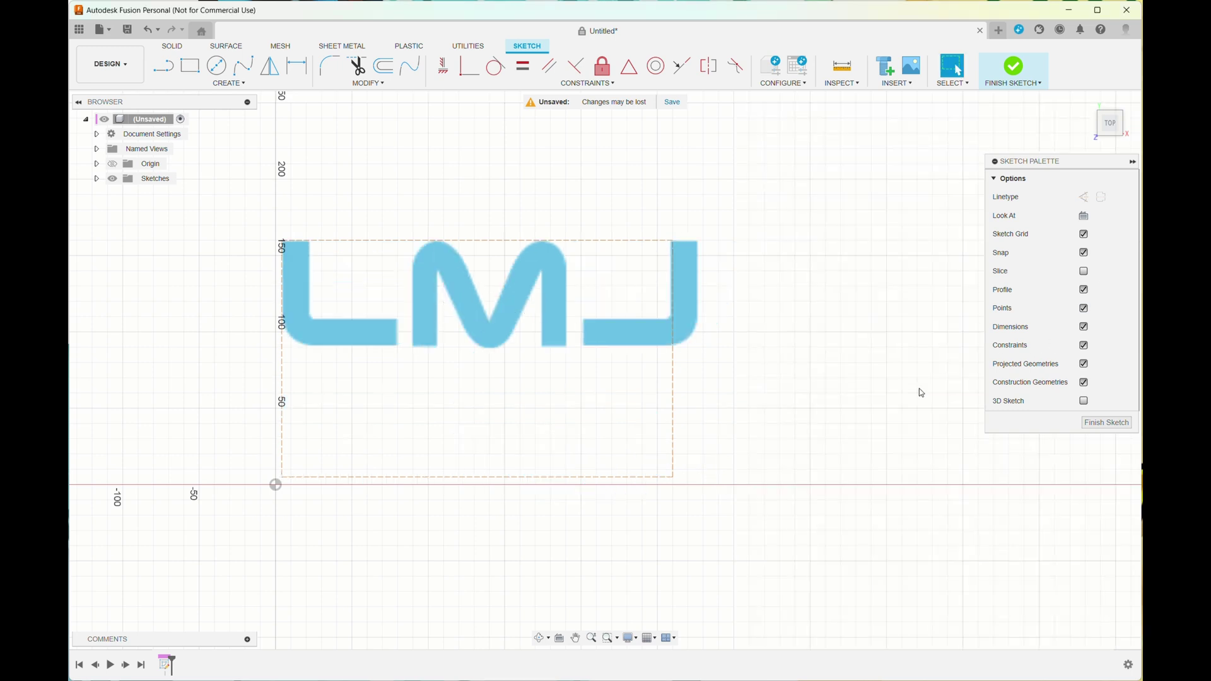
right_click(316, 414)
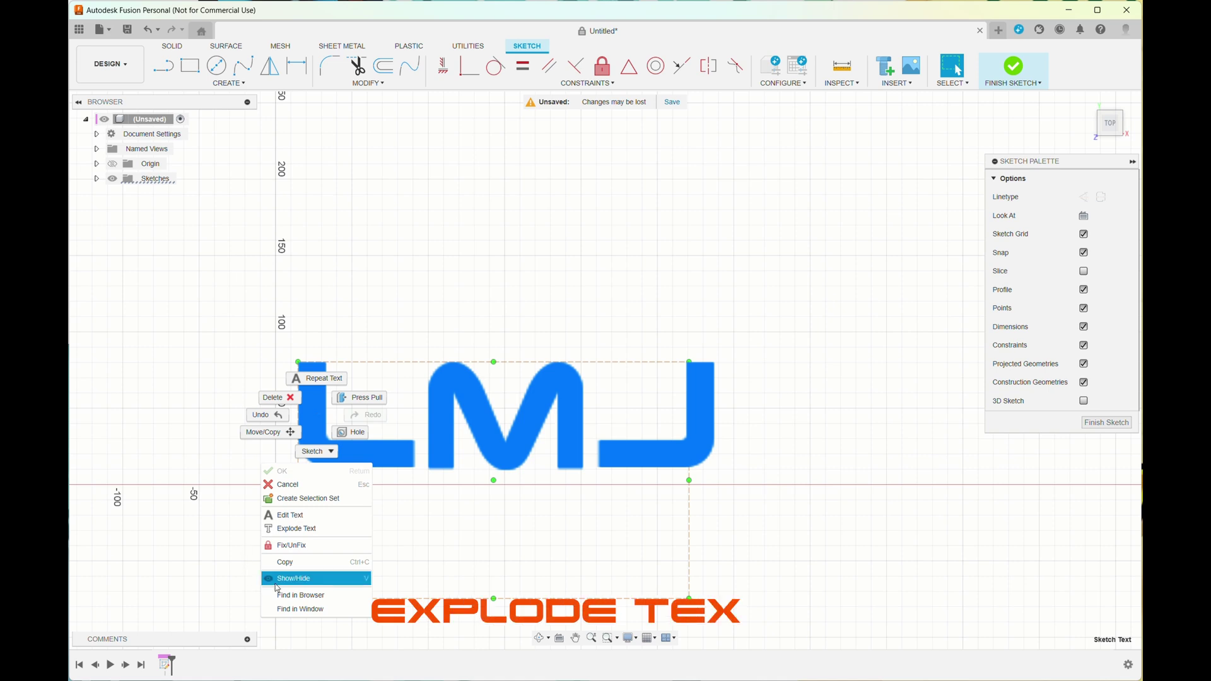
click(333, 539)
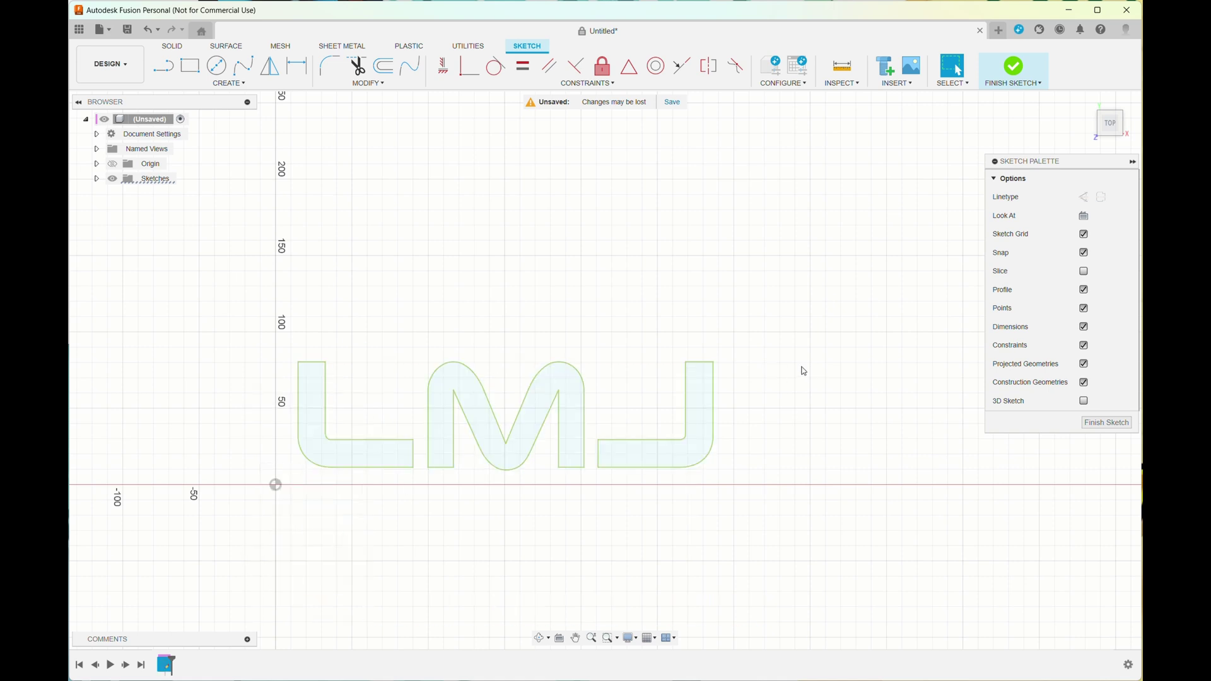
Unfix all the exploded LMJ curves and reselect them
drag(257, 336, 761, 518)
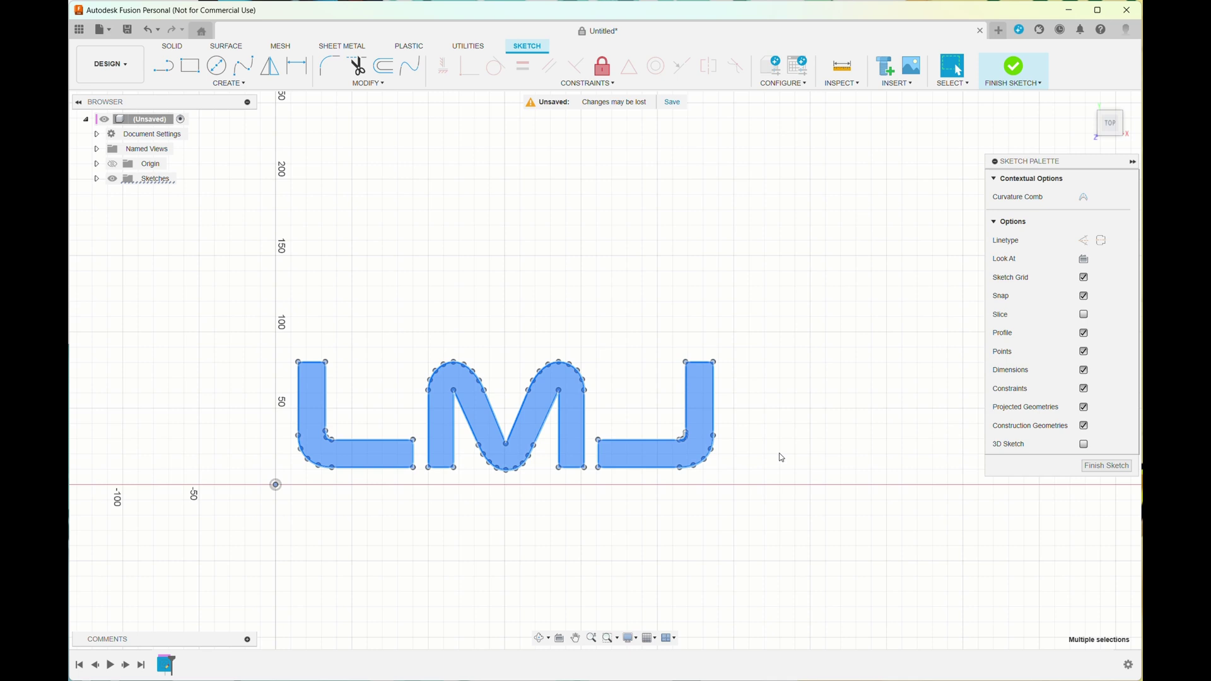
click(602, 65)
drag(233, 329, 789, 494)
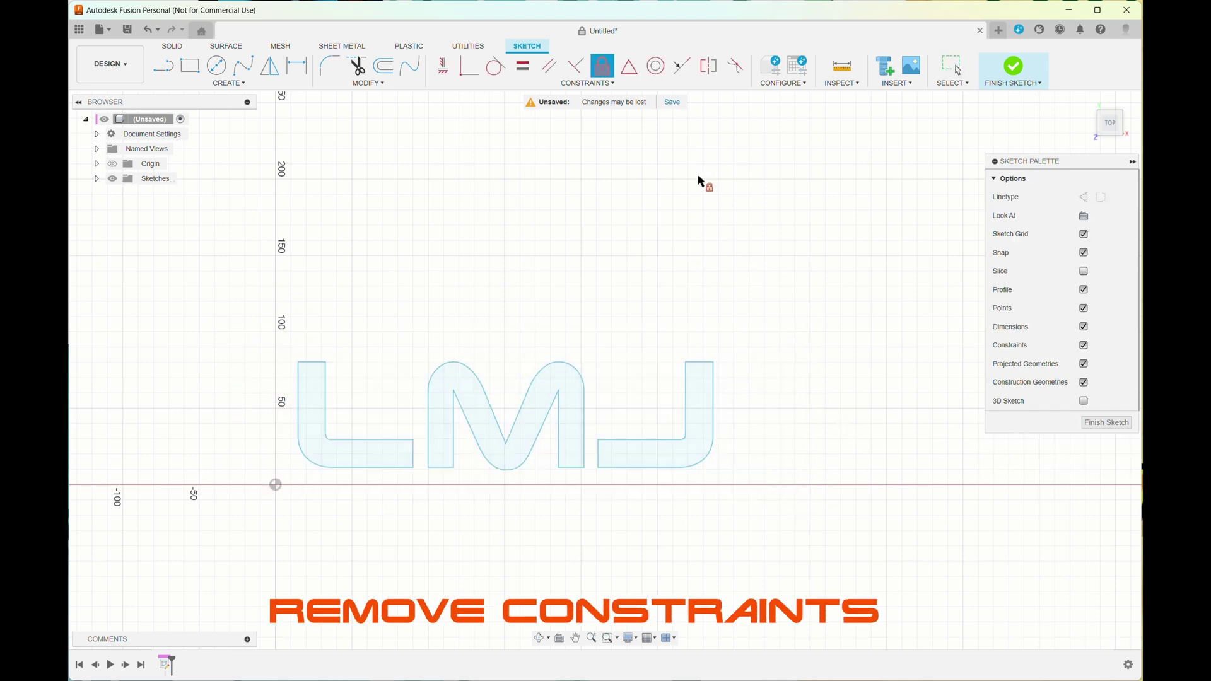
key(Escape)
drag(267, 304, 856, 527)
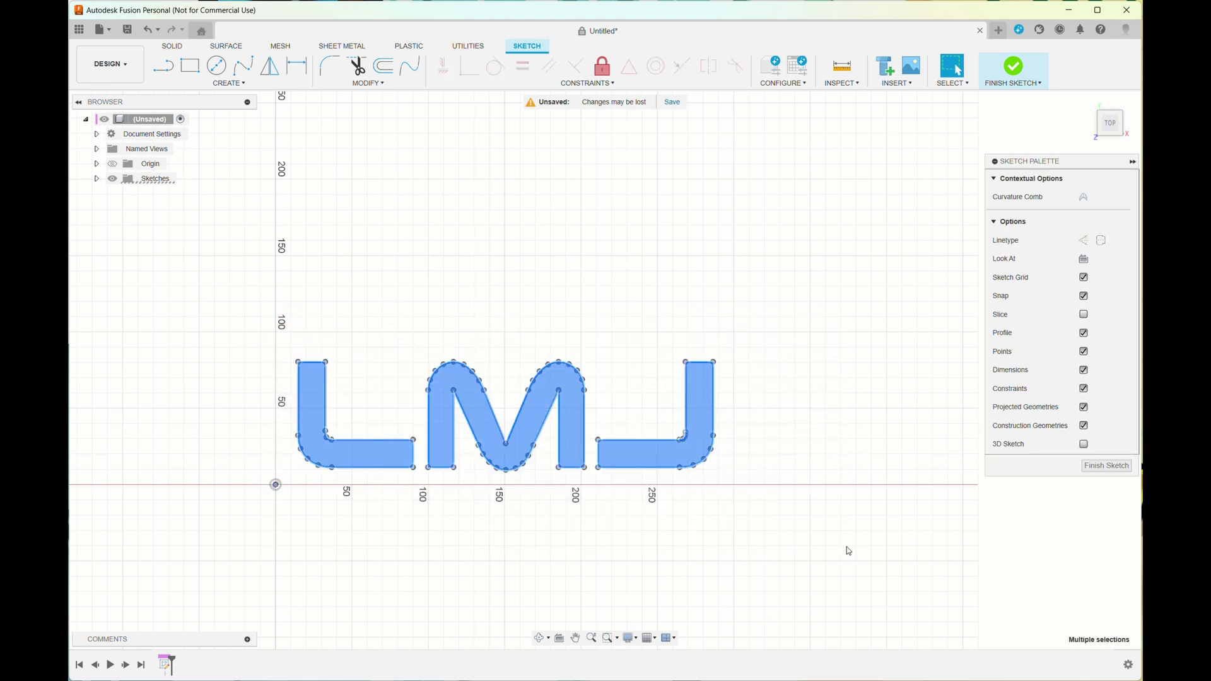
Offset the selected letter curves about 5 mm outward into one merged base outline
click(383, 66)
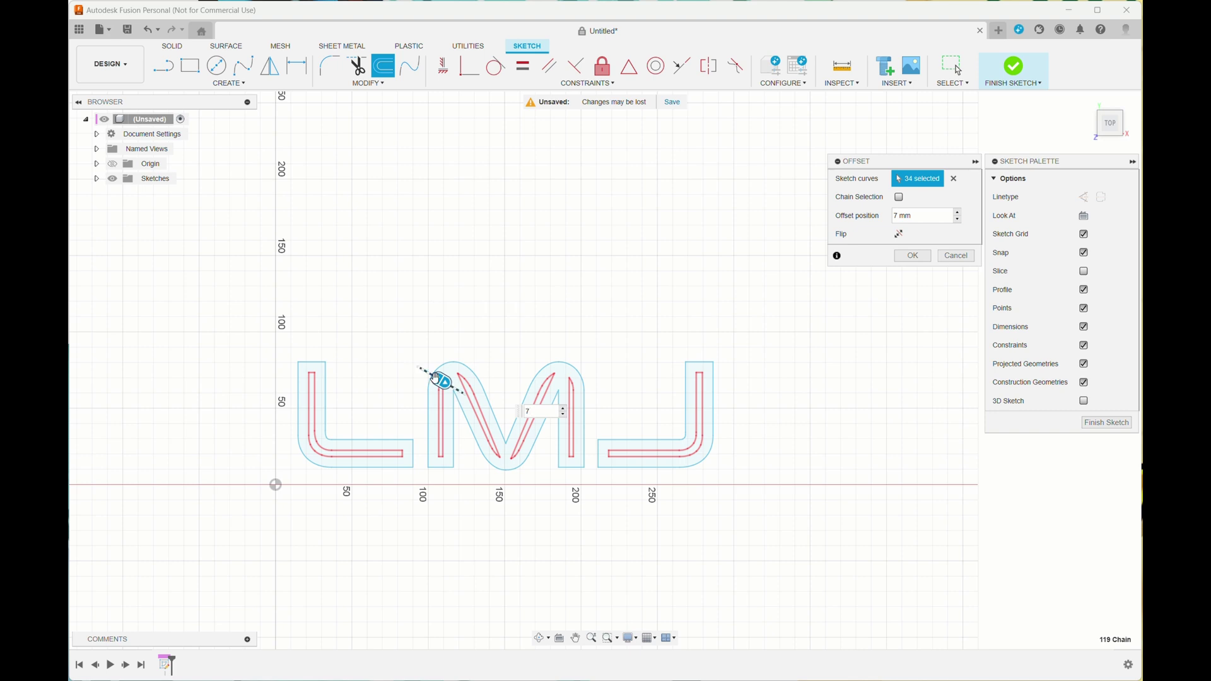
drag(437, 378, 419, 371)
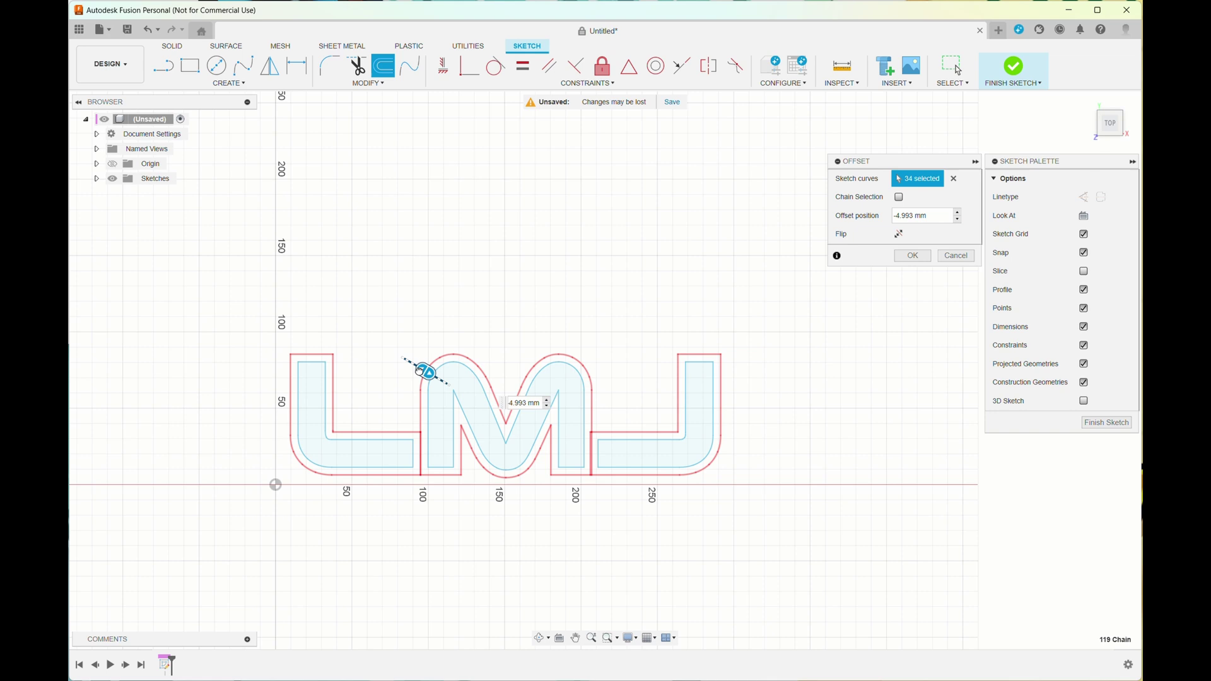
key(Return)
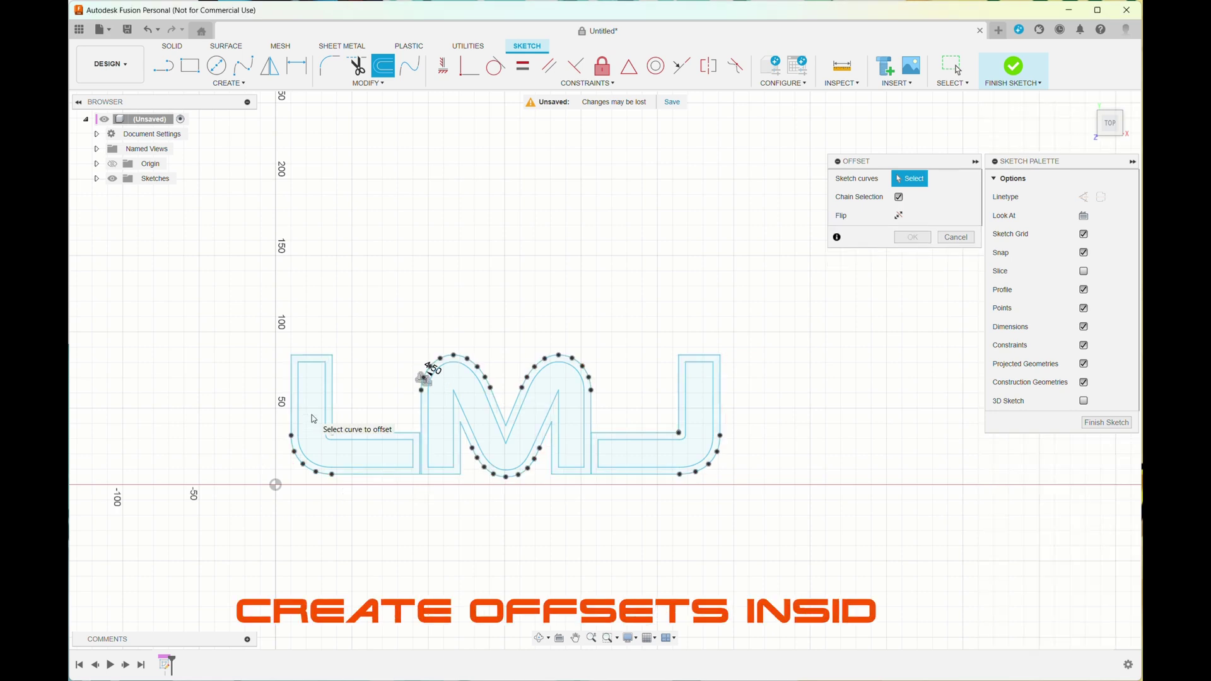
Offset the outer outlines of the L and the M 1 mm inward
click(315, 422)
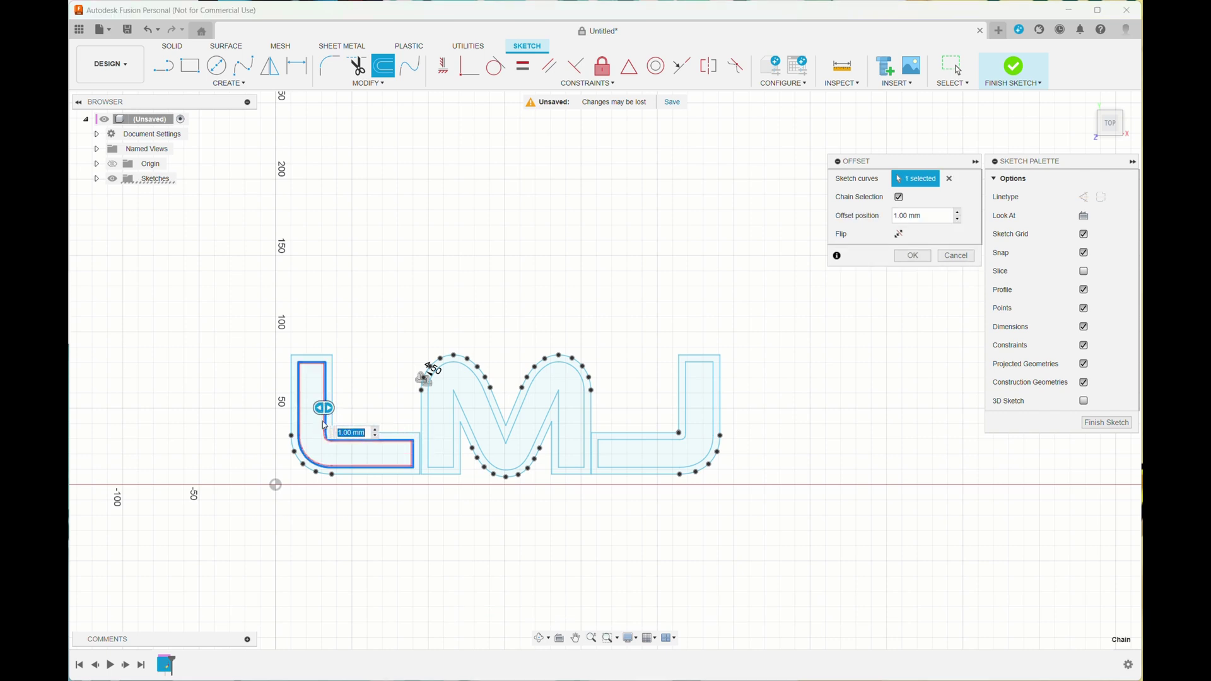
key(Return)
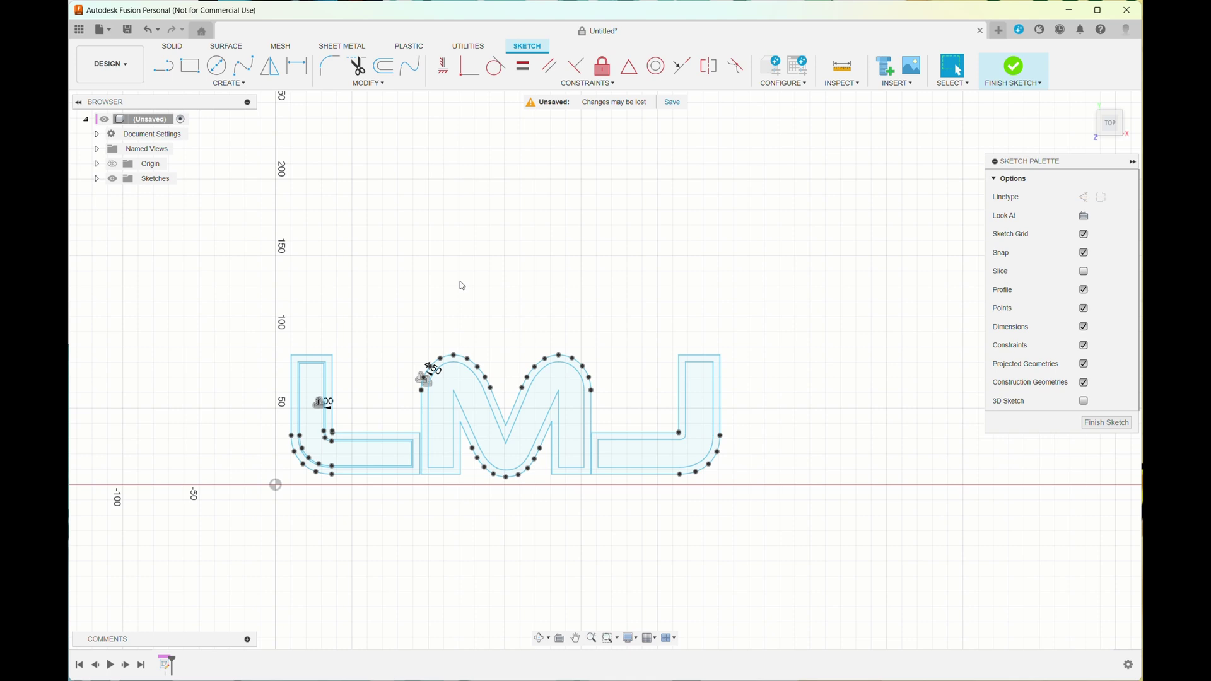
click(382, 65)
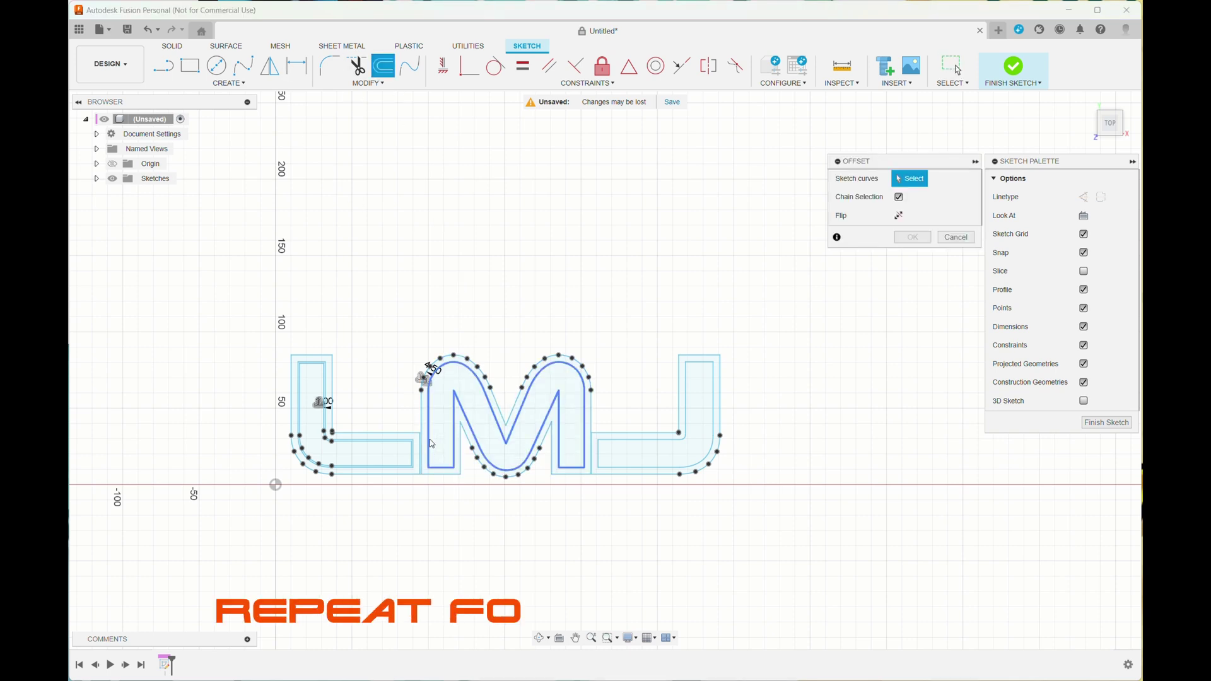
click(429, 439)
key(Return)
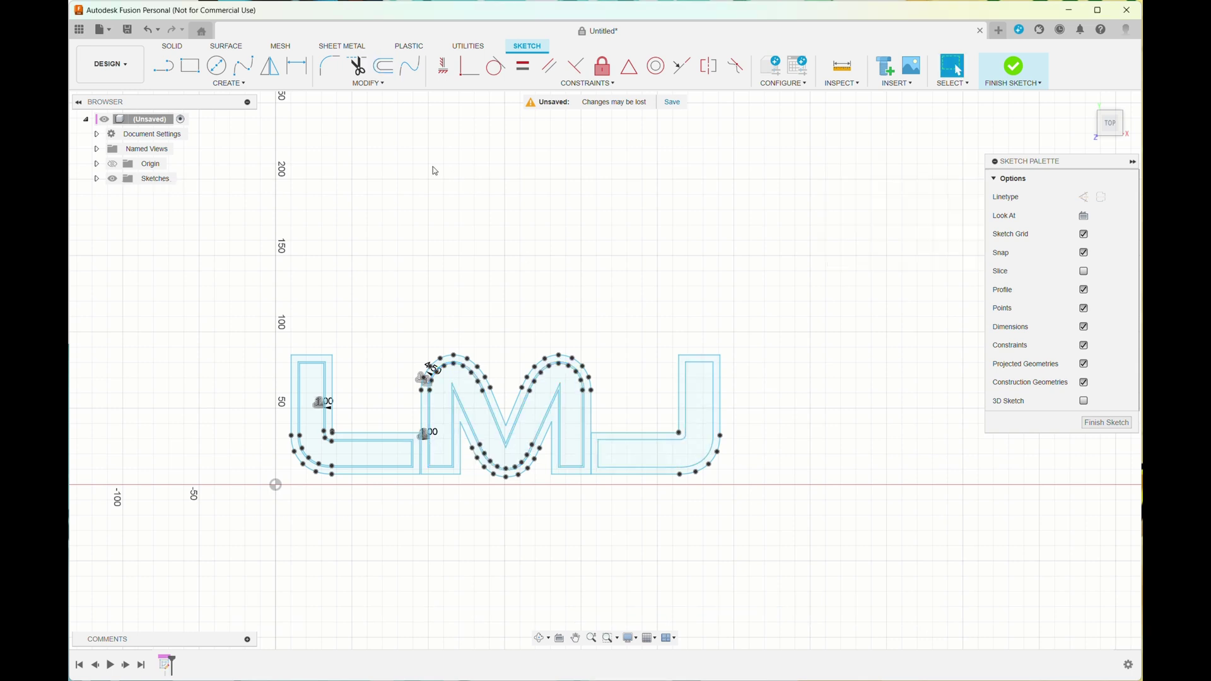
Offset the J outline, then extrude the L letter profiles 2 mm
click(383, 66)
drag(135, 277, 419, 638)
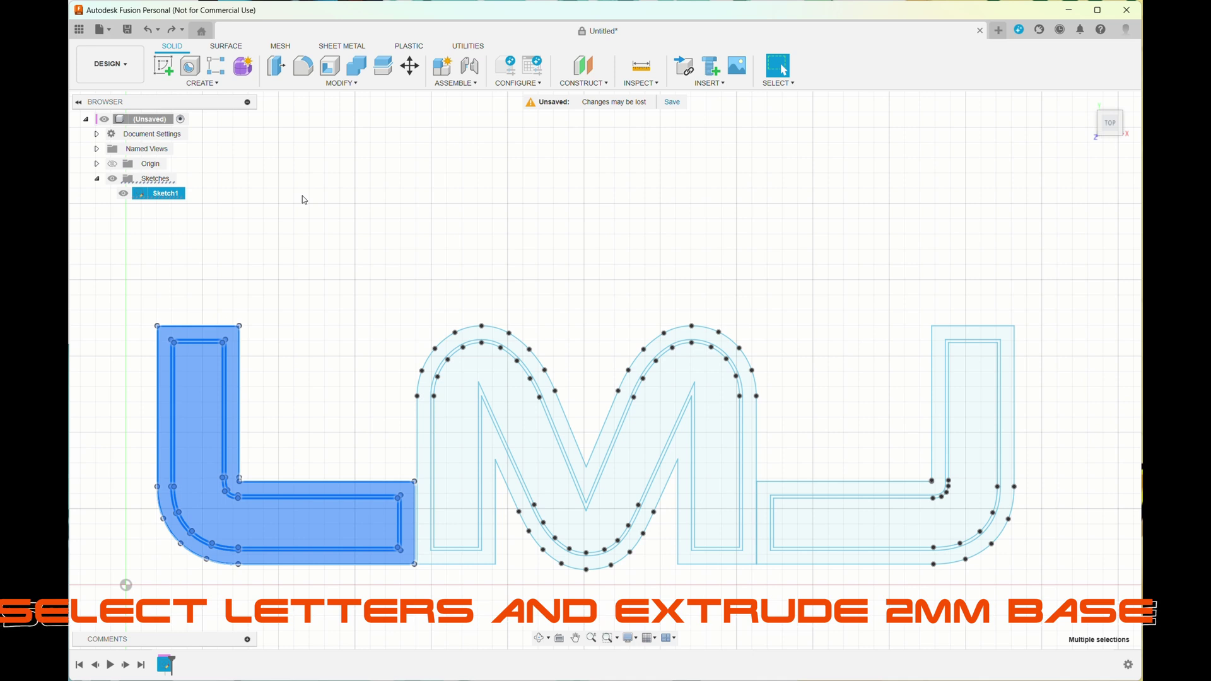
click(201, 82)
click(222, 148)
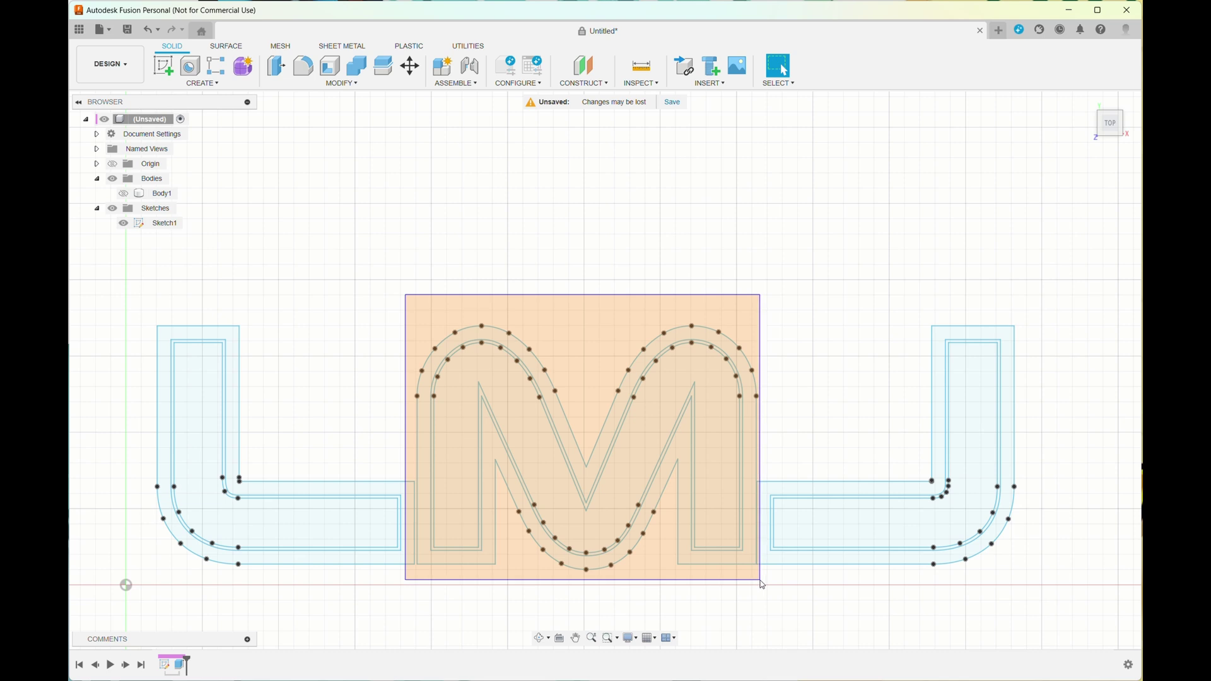
Extrude the M letter profiles 2 mm as well
drag(761, 581, 761, 582)
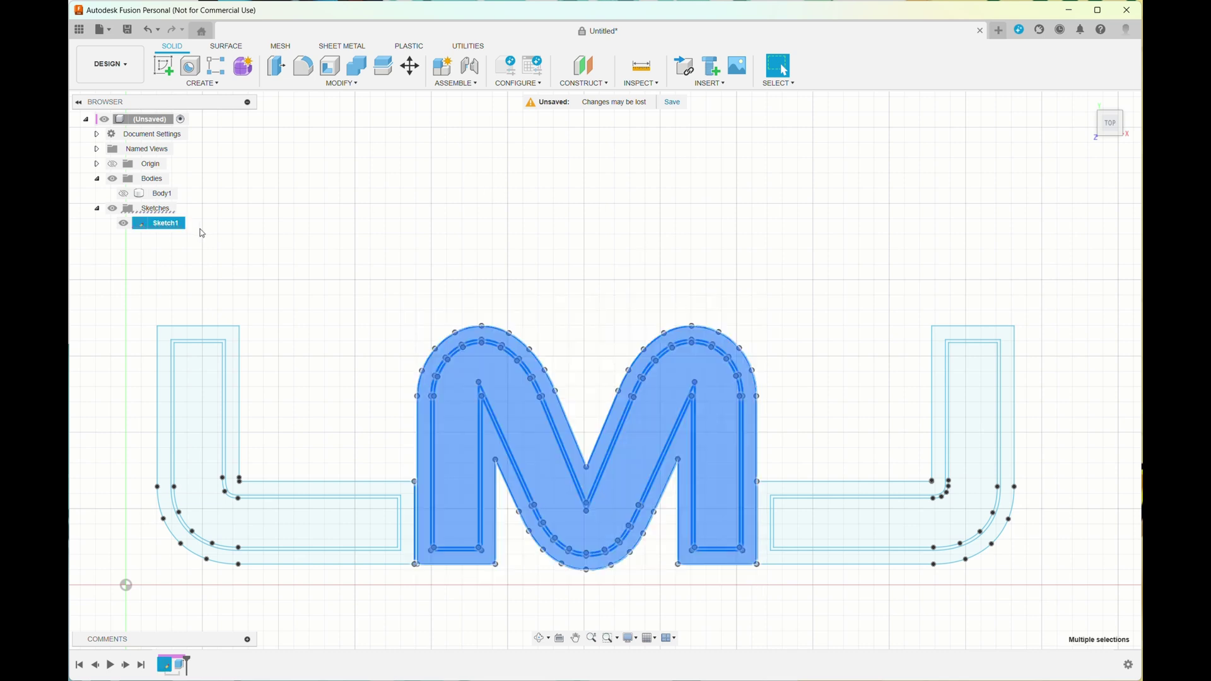
click(202, 82)
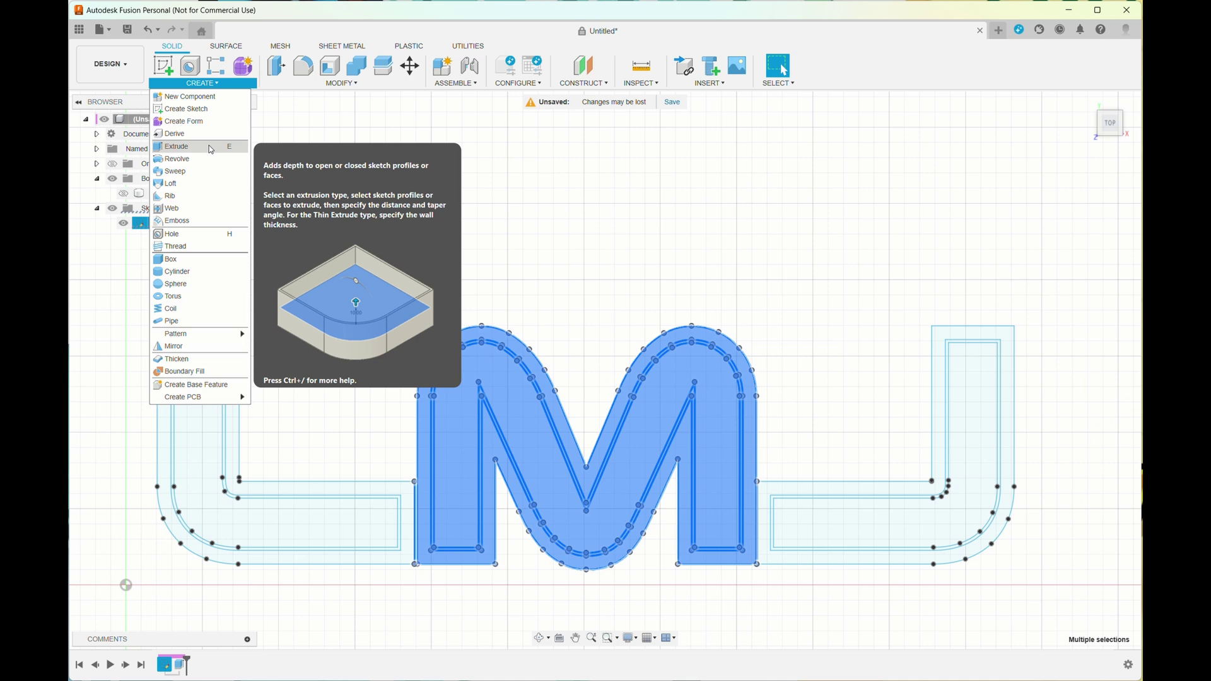
click(180, 143)
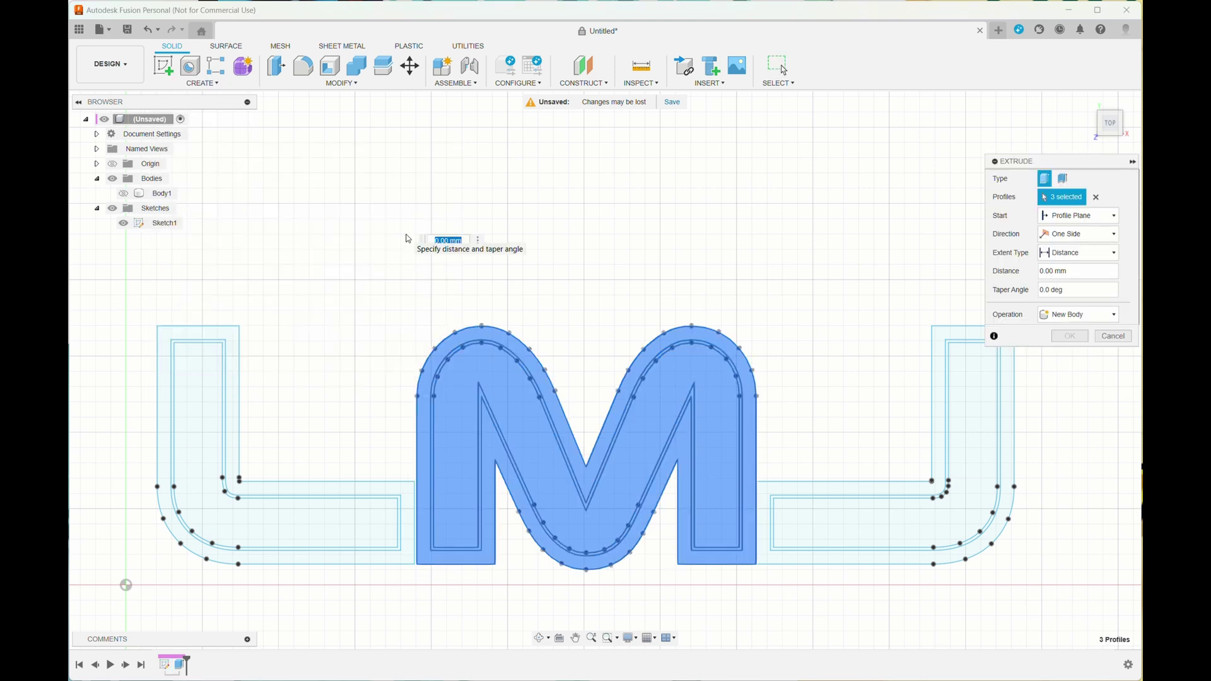
key(Return)
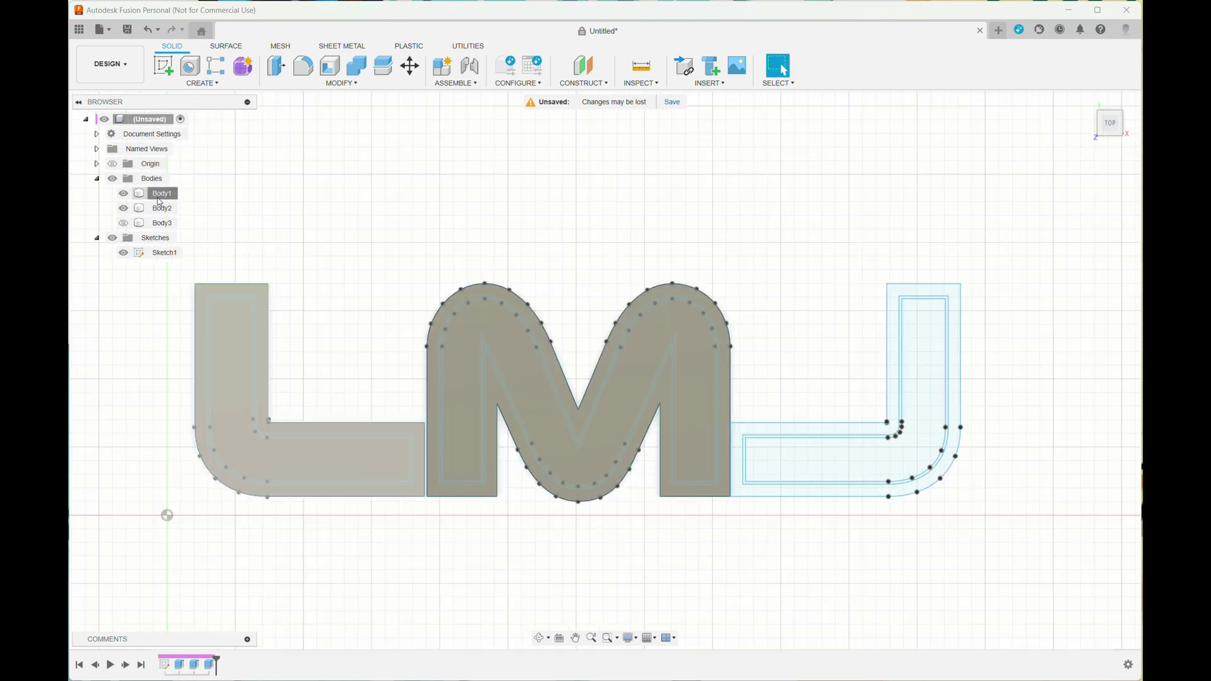
Rename the letter bodies in the Browser to Base L and Base M
double_click(161, 193)
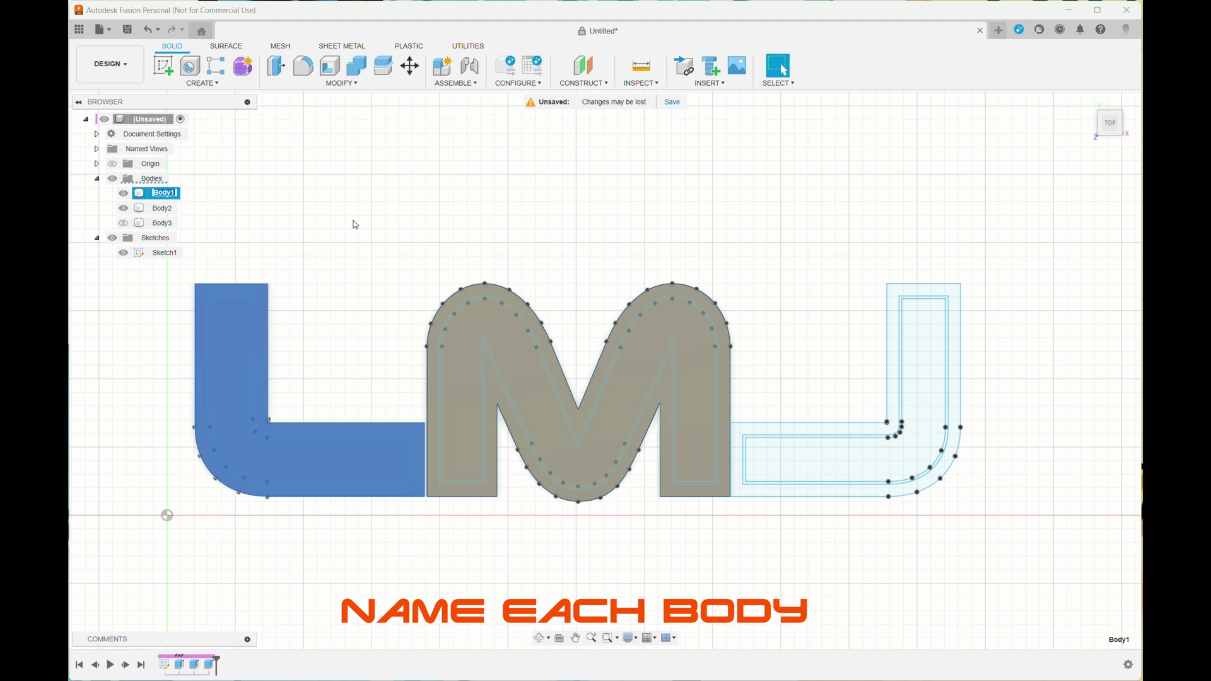
text(Base L)
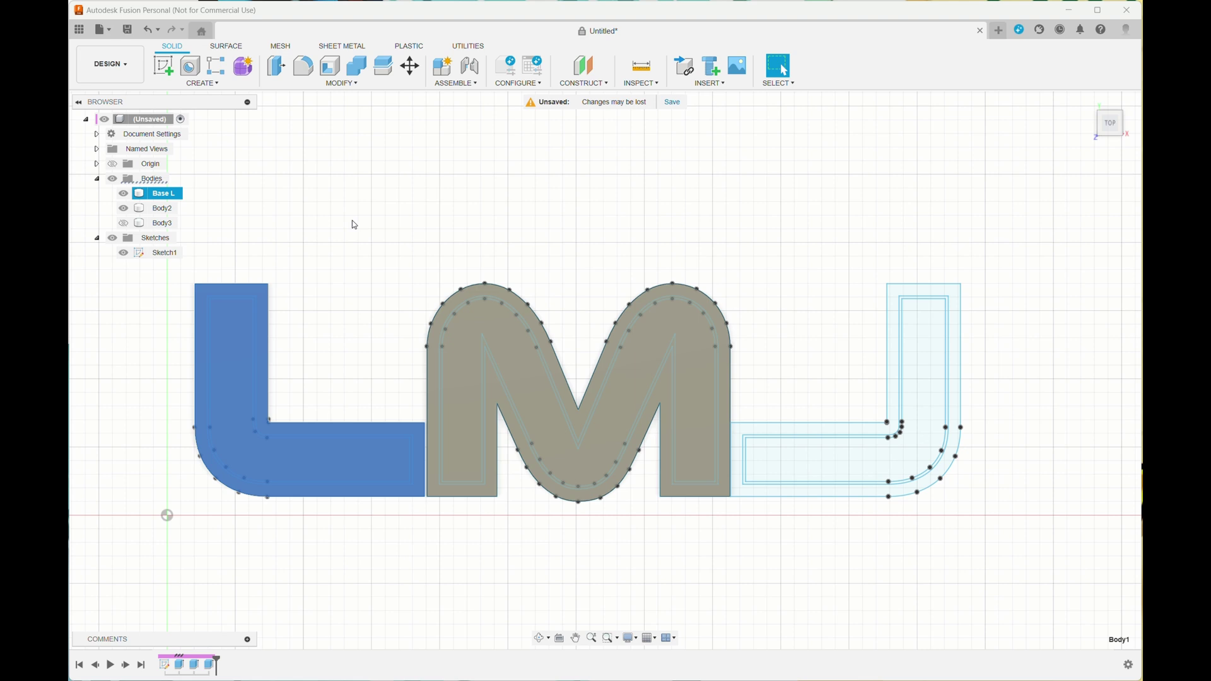
click(165, 209)
double_click(169, 210)
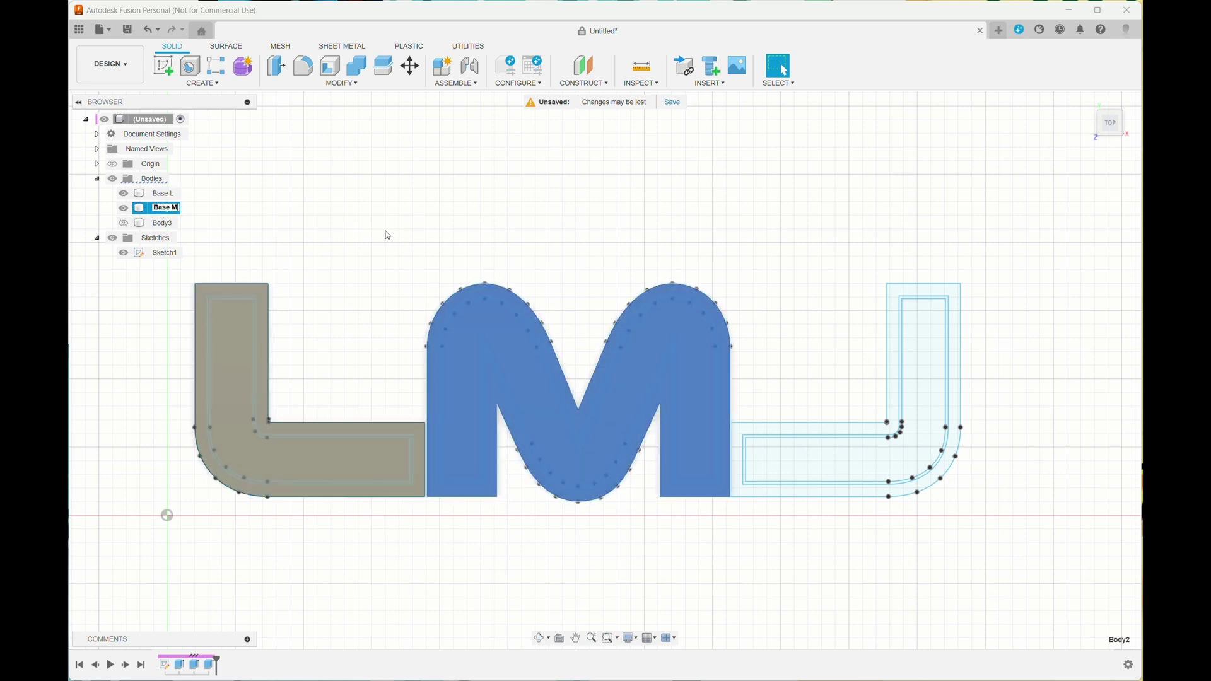
key(Return)
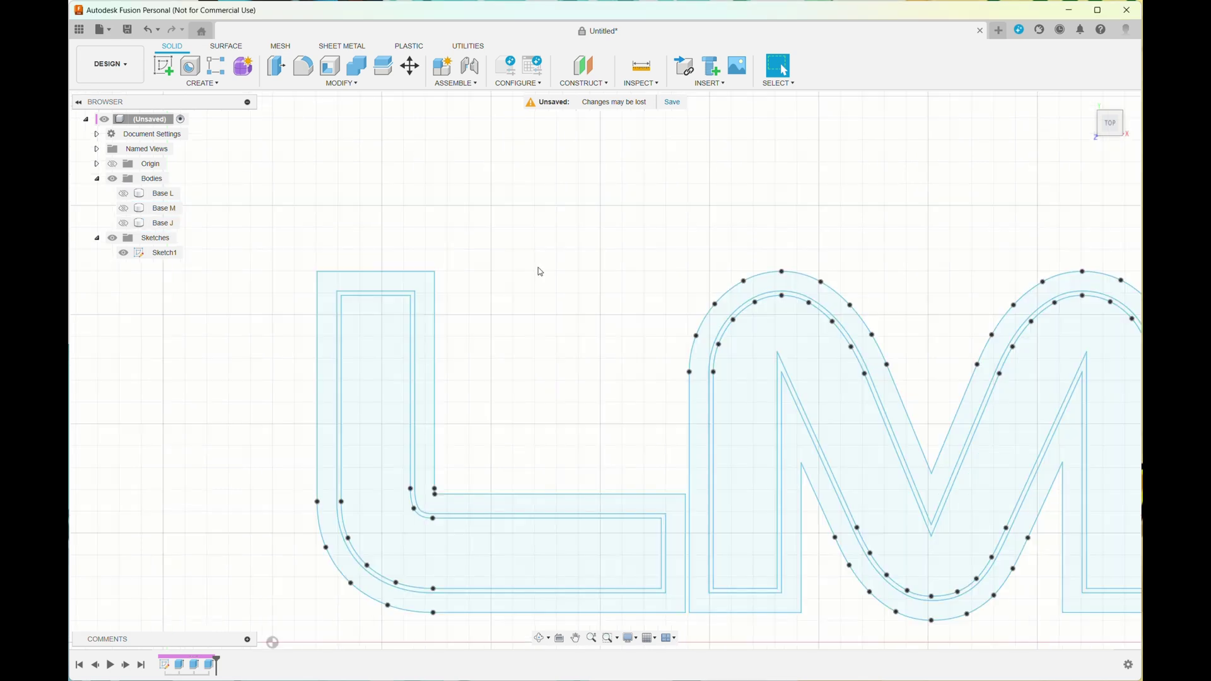
Select all the L sketch profiles except its inner area, leaving only the outer band
drag(307, 232, 689, 625)
ctrl+click(376, 367)
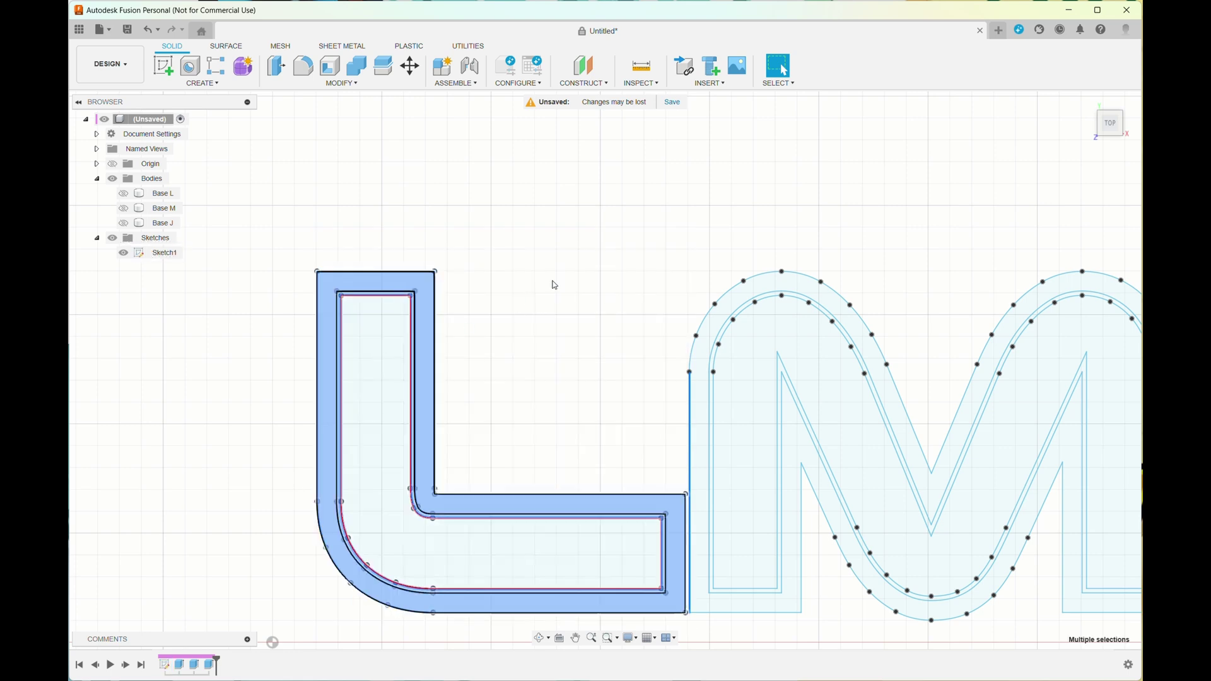
scroll(647, 208, up, 5)
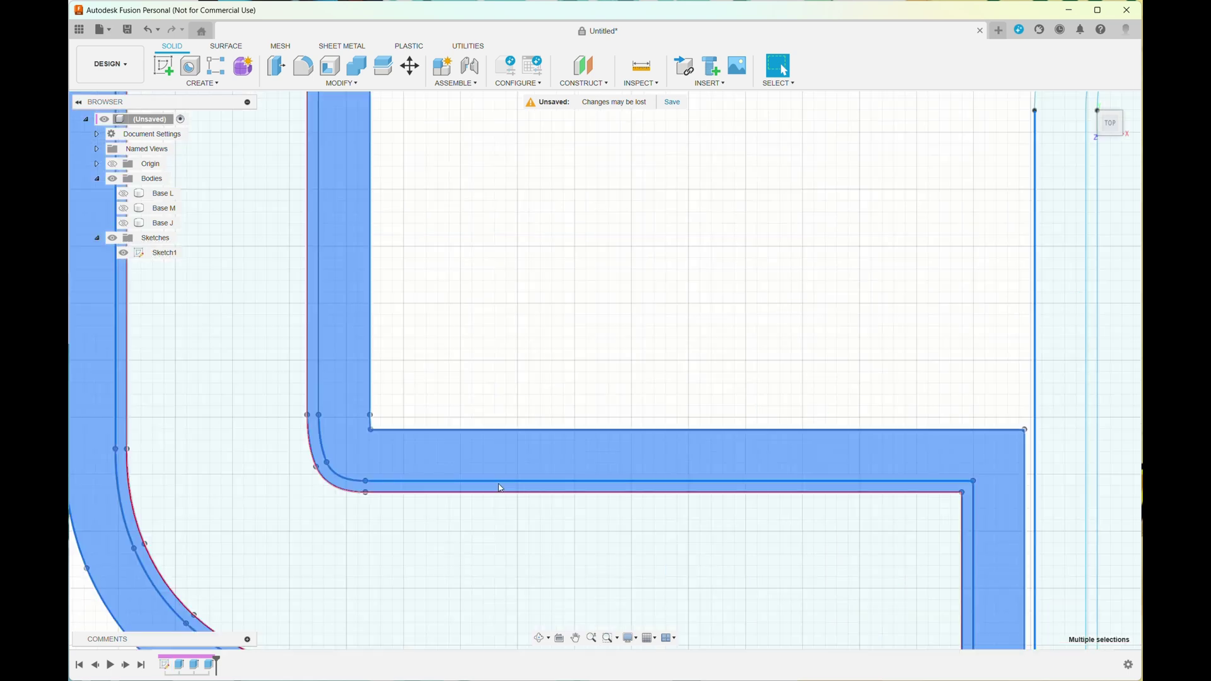
scroll(617, 326, down, 5)
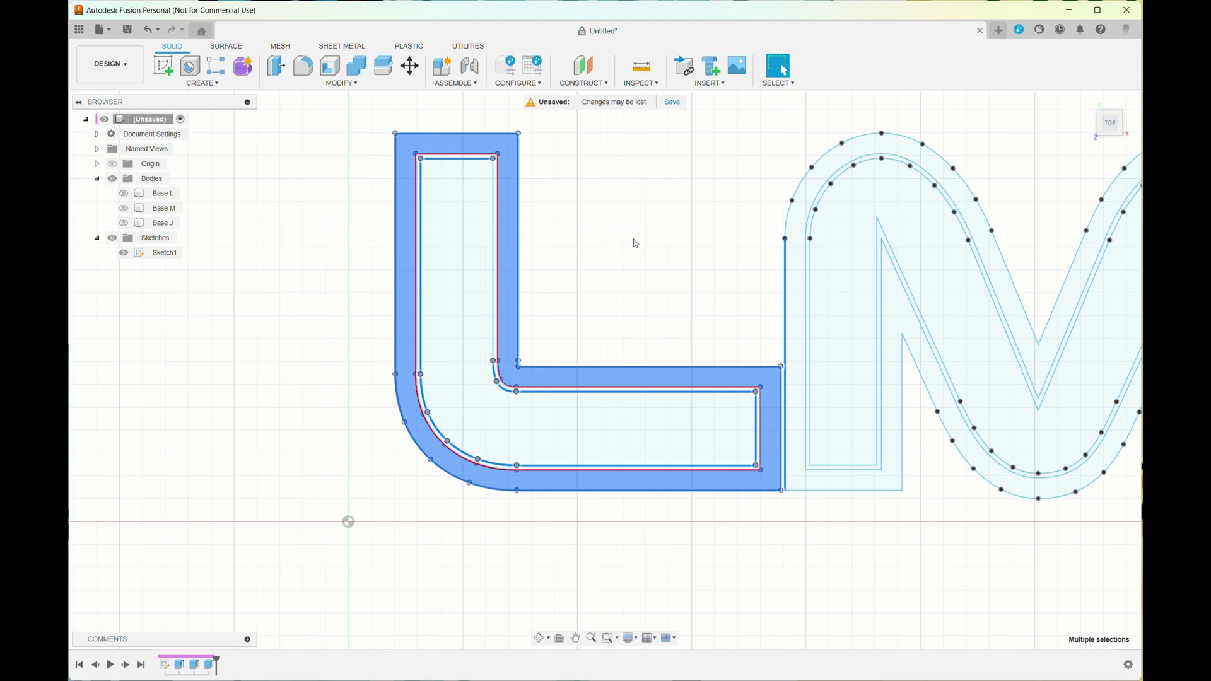
Extrude the L's outer band 20 mm as new wall body Body4, then reselect the L sketch
click(202, 83)
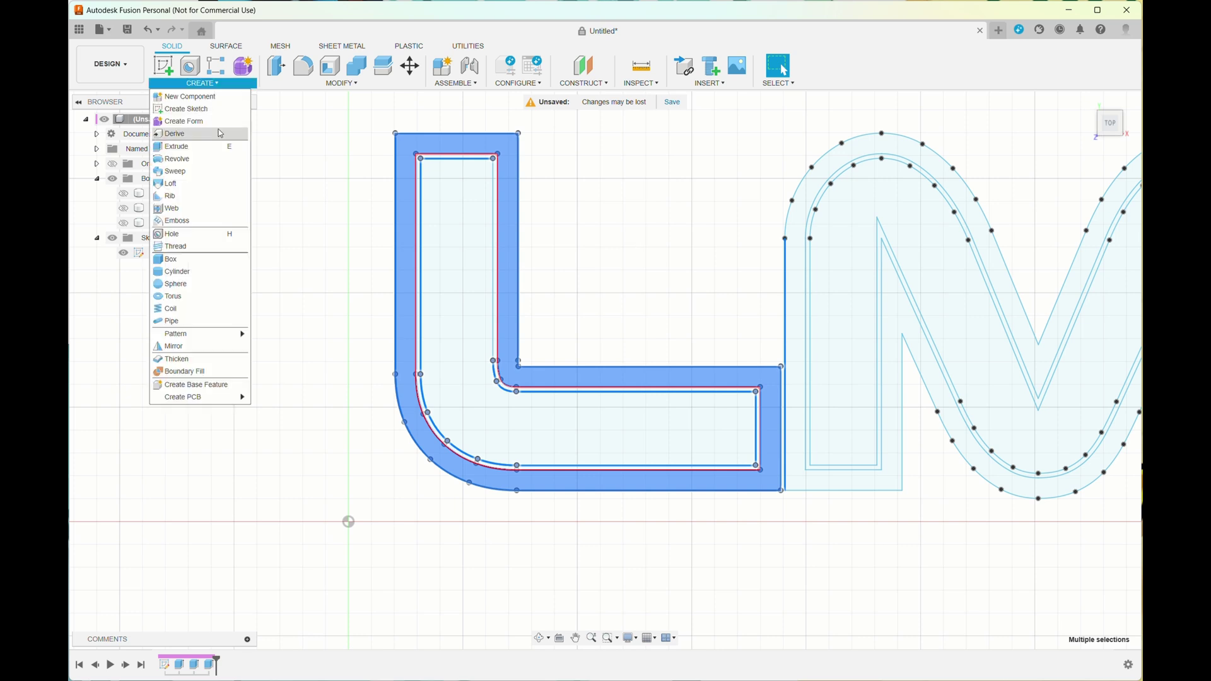
click(183, 144)
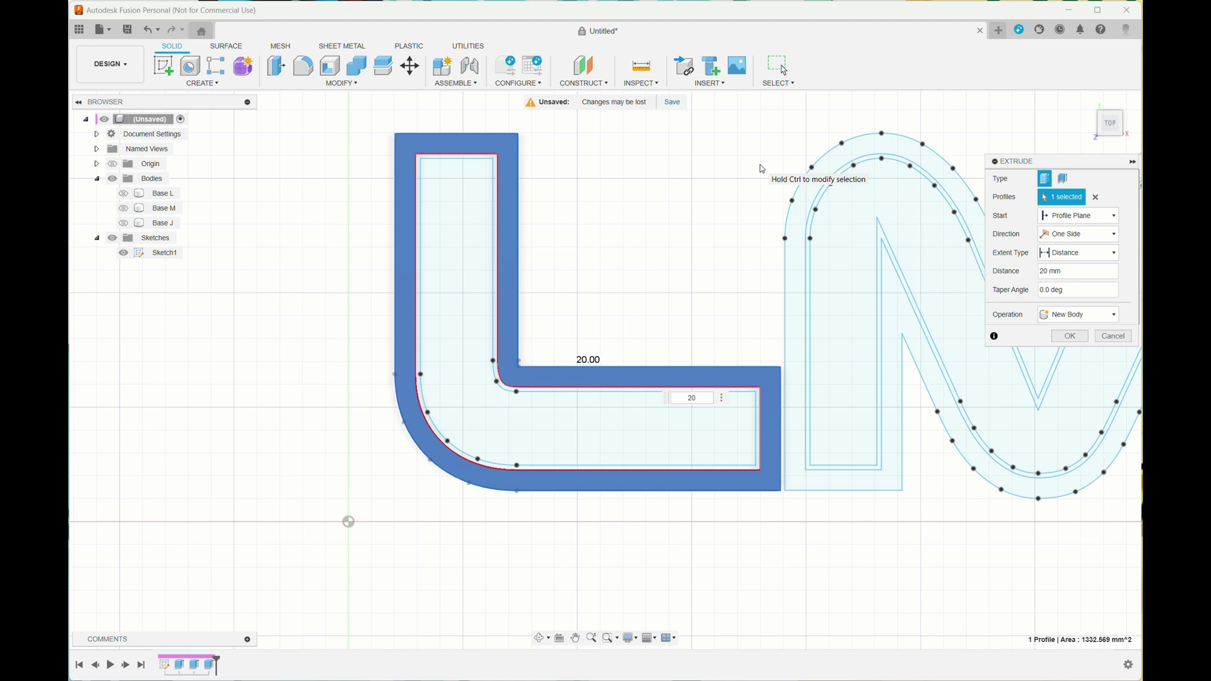
key(Return)
mouse_move(761, 169)
shift+middle_down()
mouse_move(627, 268)
mouse_move(617, 298)
shift+middle_up()
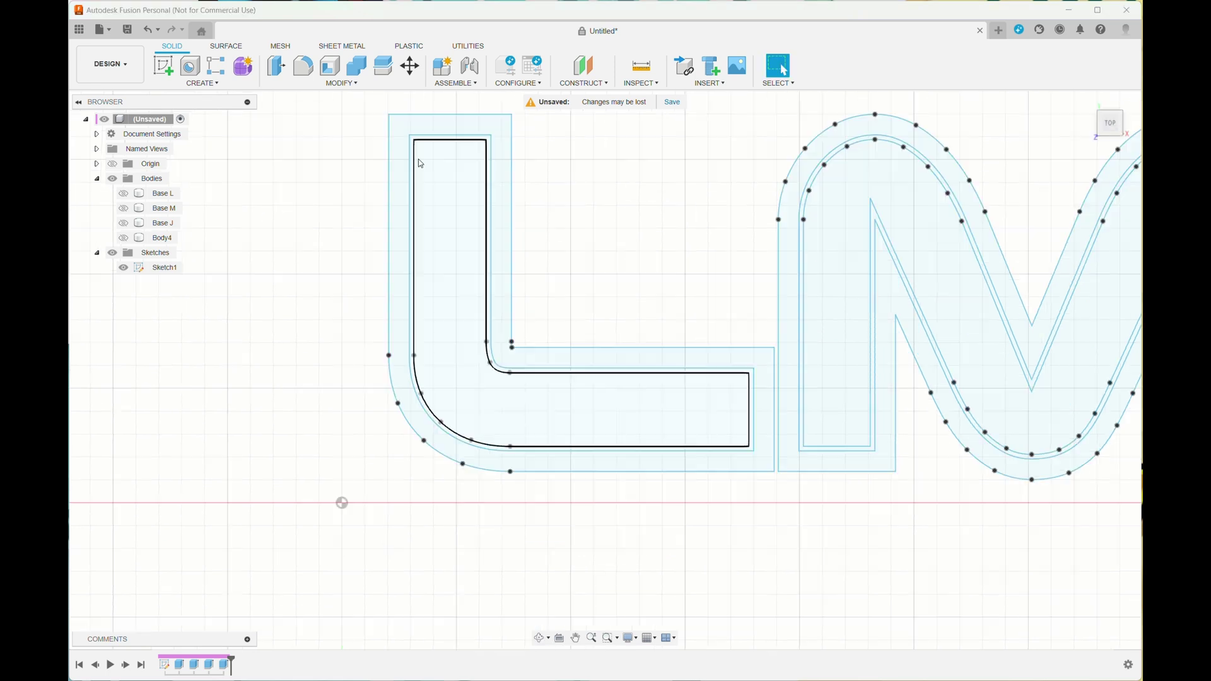
mouse_move(360, 99)
mouse_down()
mouse_move(788, 348)
mouse_move(781, 508)
mouse_up()
Extrude the thin band inside the L wall 1 mm as lip body Body5
click(779, 505)
click(567, 409)
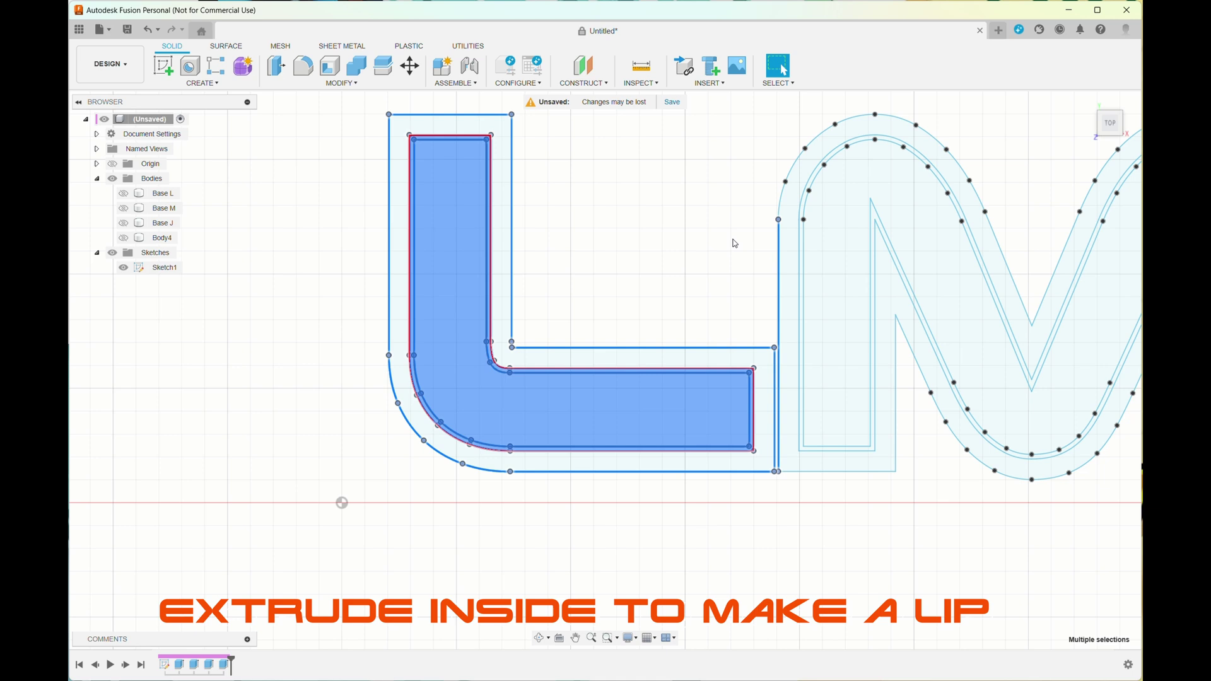
click(550, 421)
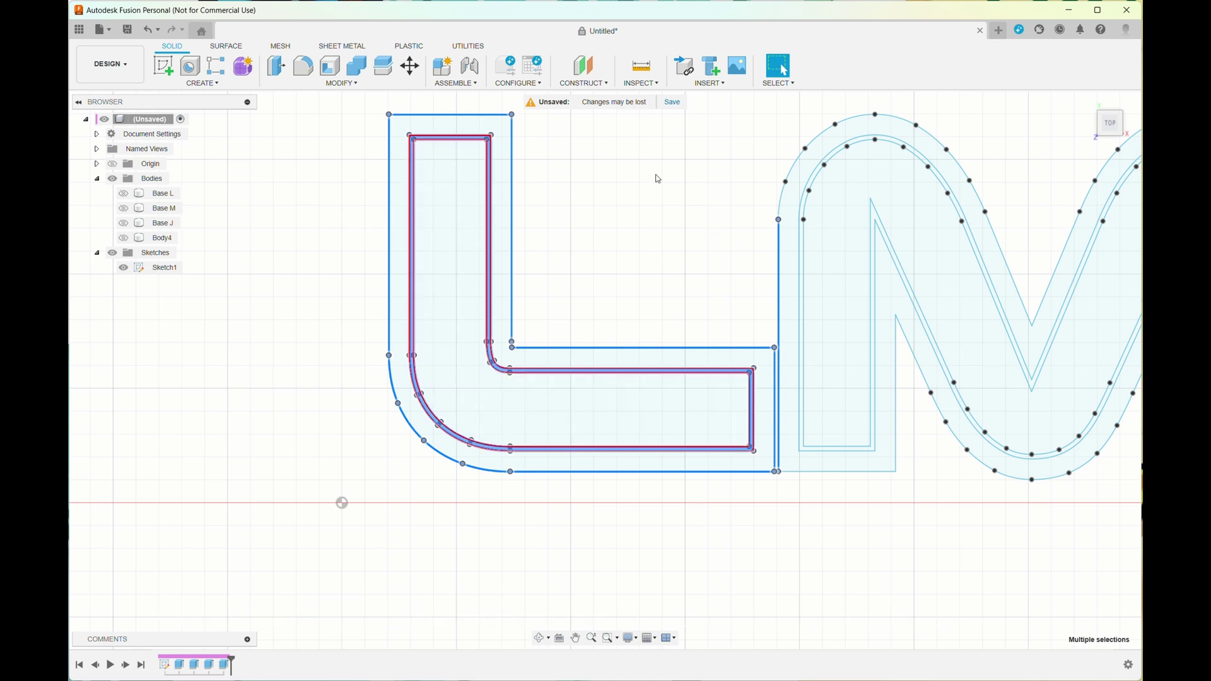
click(202, 83)
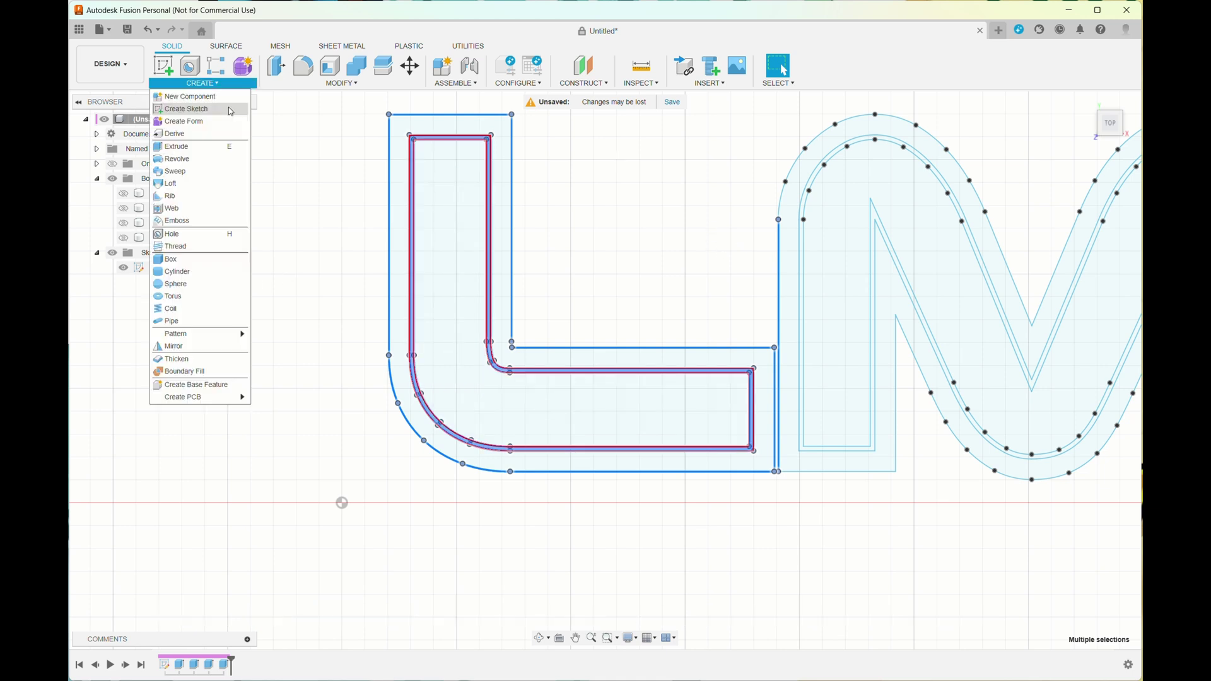
click(223, 151)
text(10)
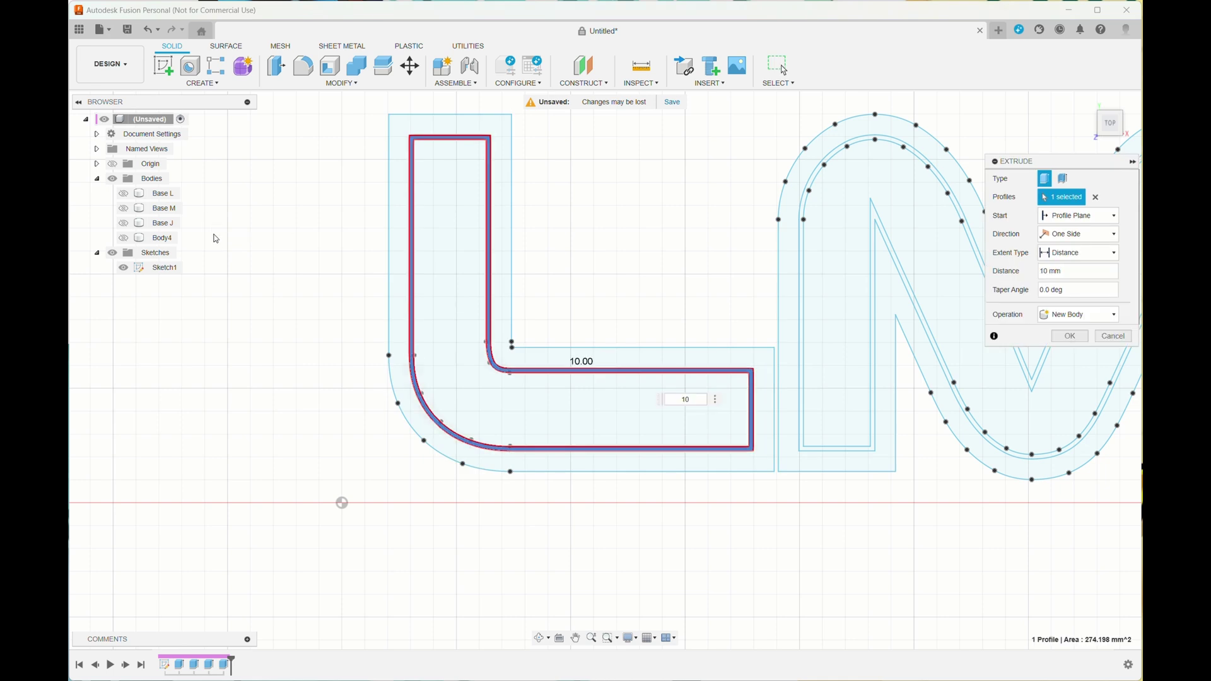
key(Return)
Show Body4, Body5 and Base L together and view them in 3D
click(123, 239)
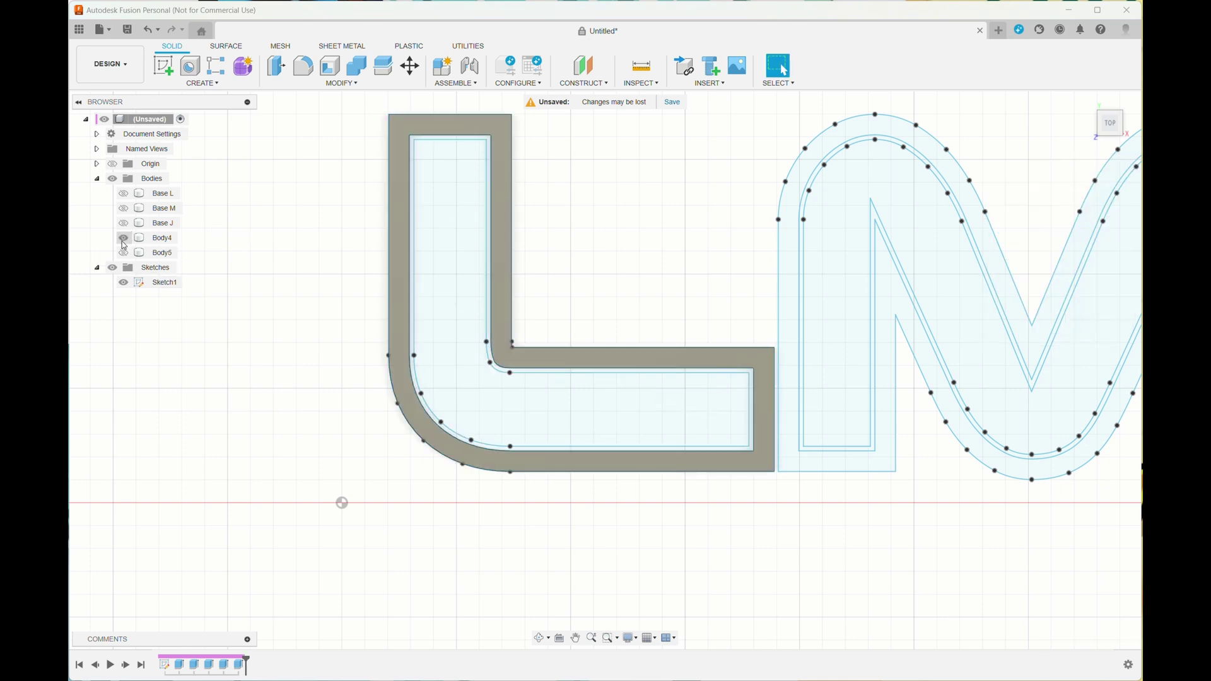
click(123, 253)
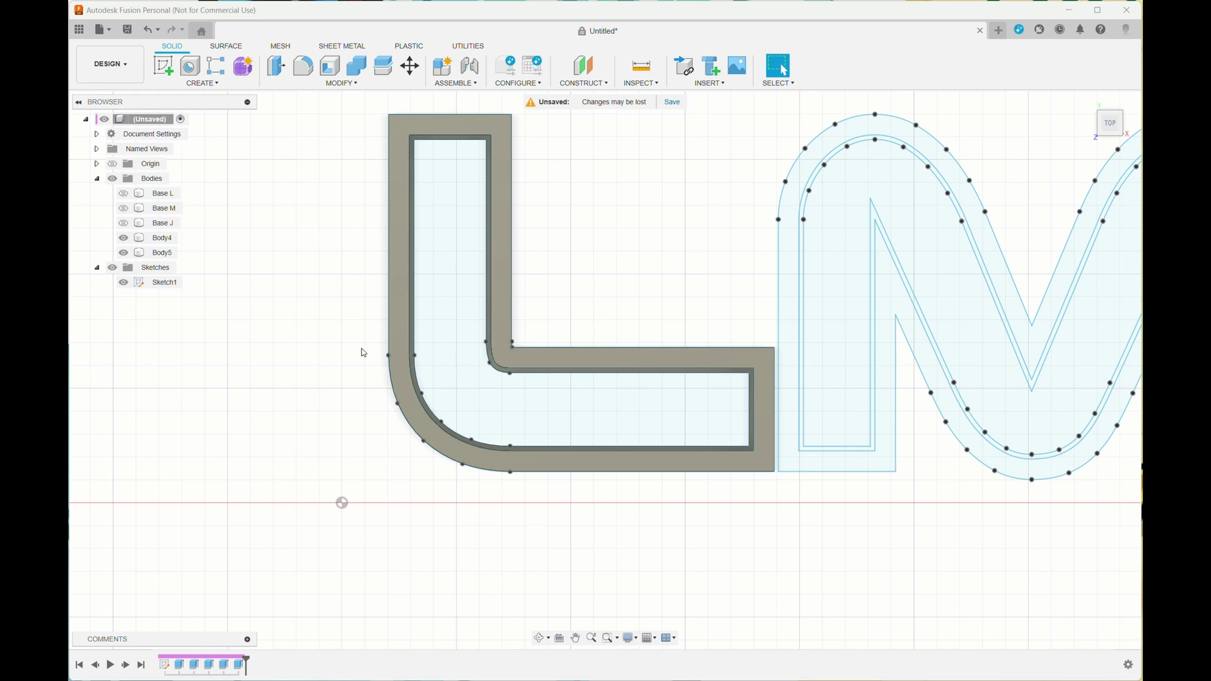
shift+middle_drag(363, 352, 323, 226)
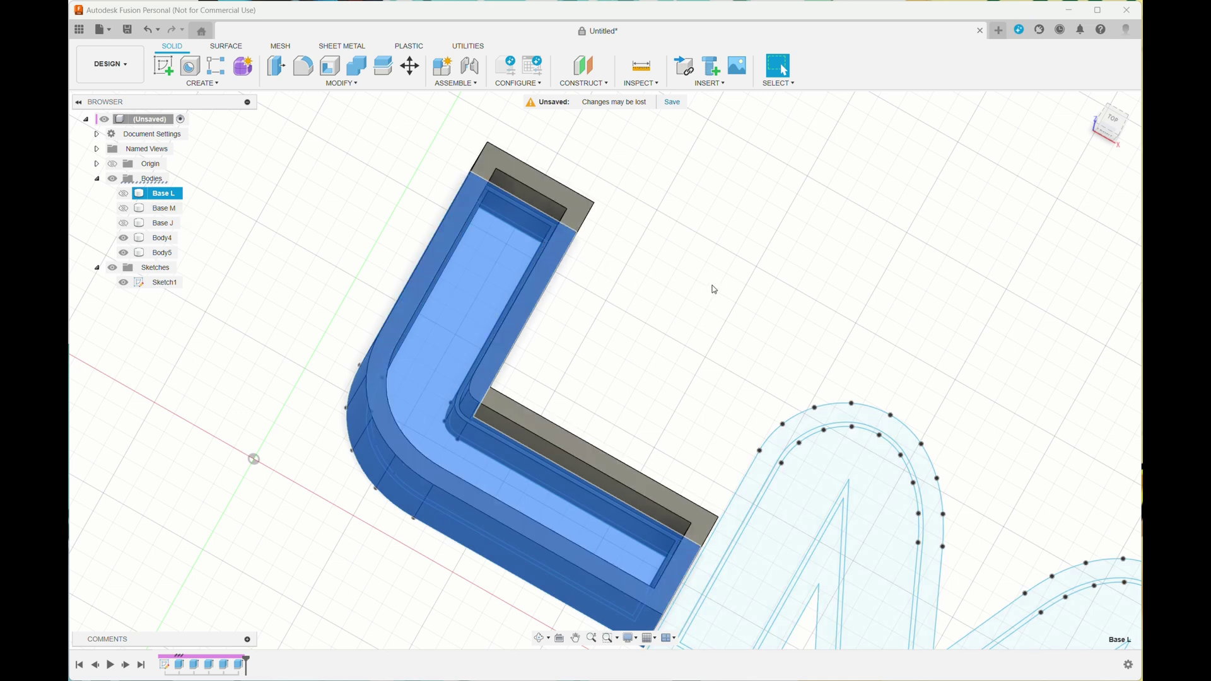
click(683, 296)
click(124, 194)
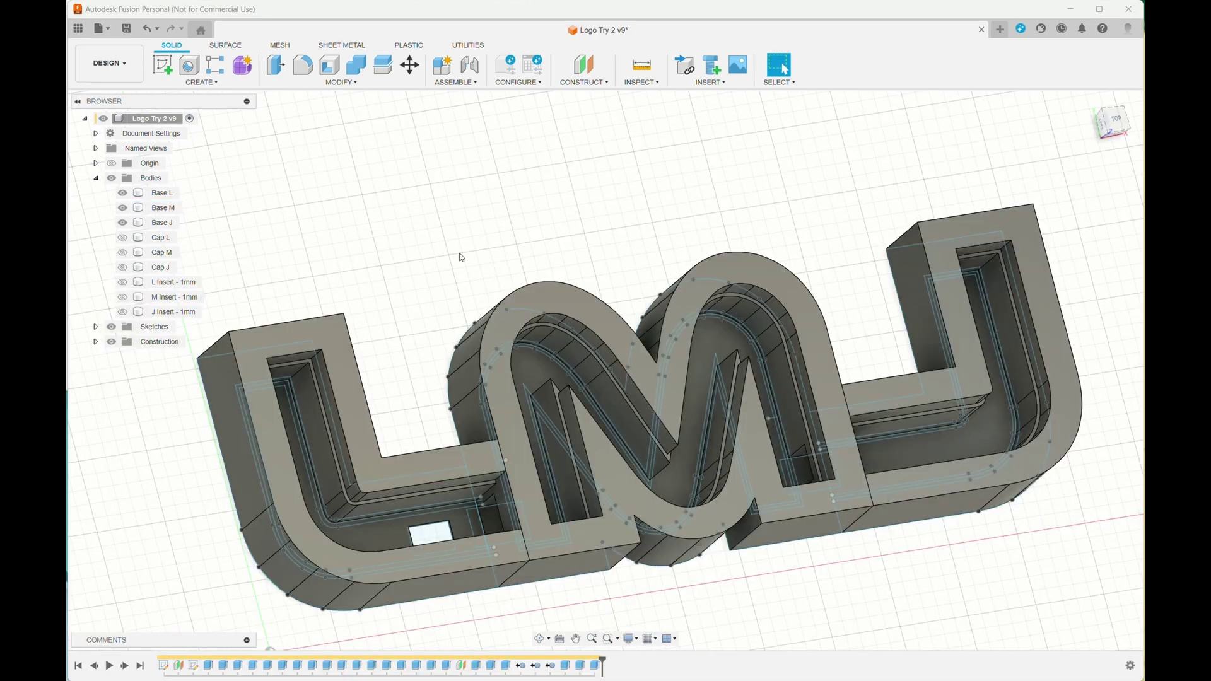
Show the Cap L, Cap M and Cap J bodies
mouse_move(461, 257)
shift+middle_down()
mouse_move(454, 270)
mouse_move(404, 259)
mouse_move(476, 263)
mouse_move(461, 265)
shift+middle_up()
click(122, 240)
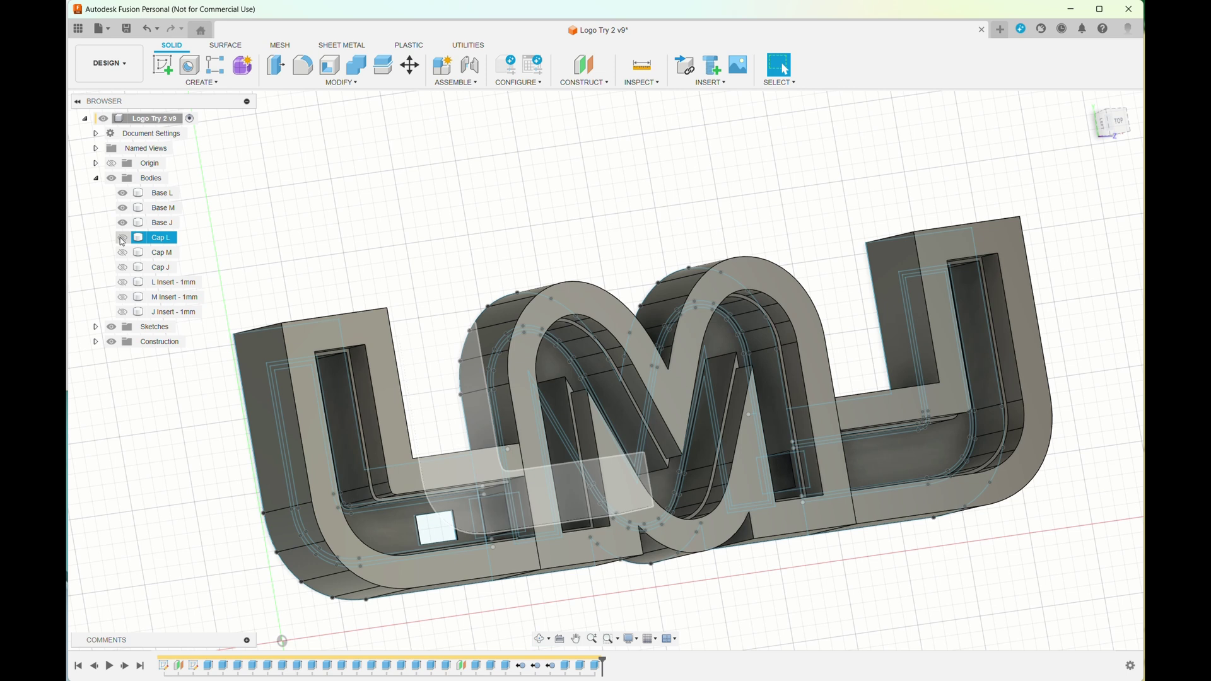
click(123, 238)
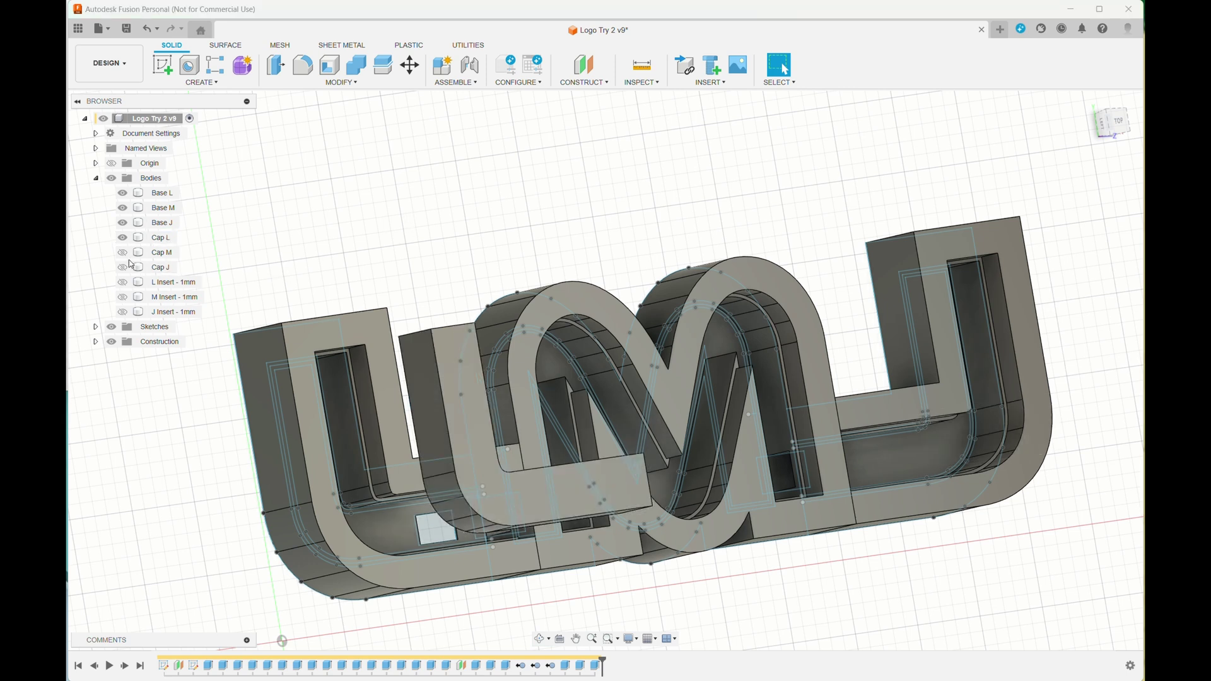
click(128, 255)
click(123, 253)
click(129, 267)
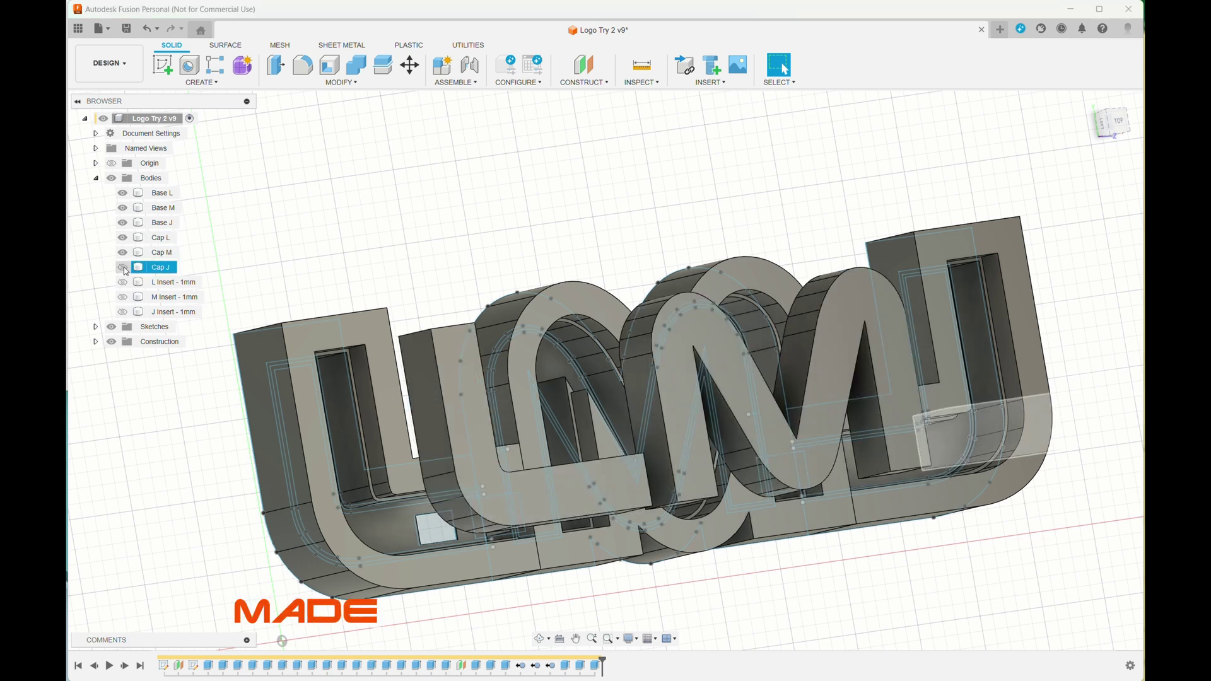
click(124, 268)
Show the L, M and J Insert - 1mm bodies, then leave only Base L visible
middle_drag(387, 254, 335, 236)
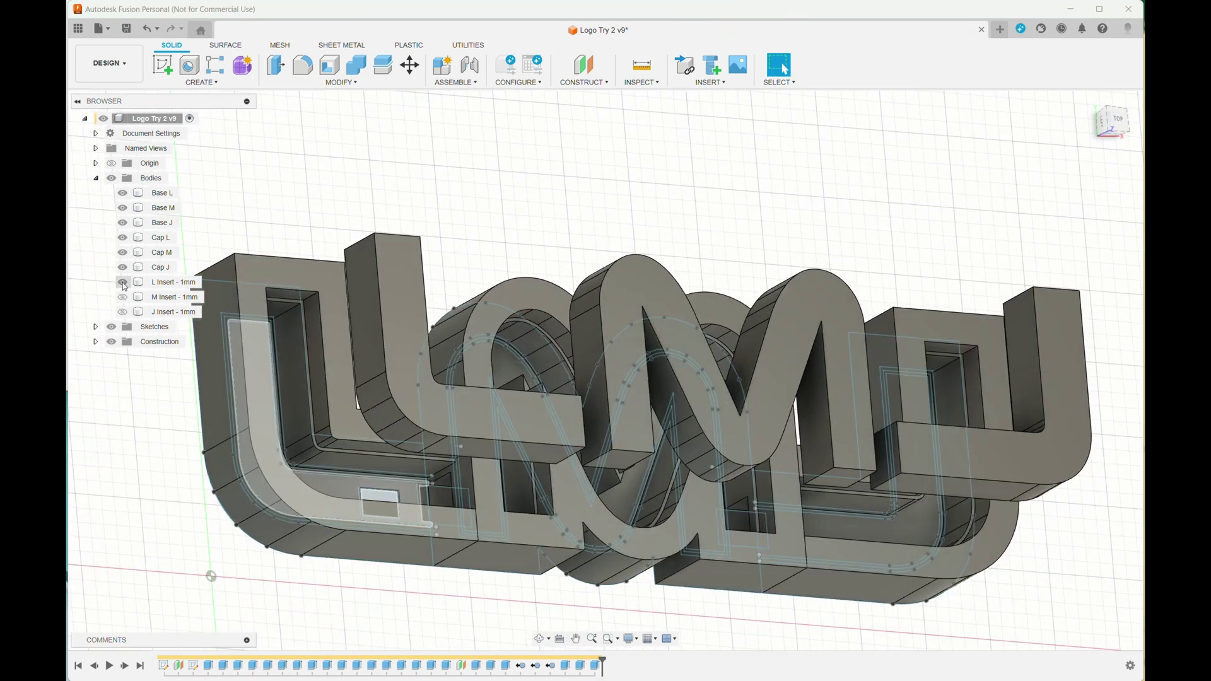
click(123, 283)
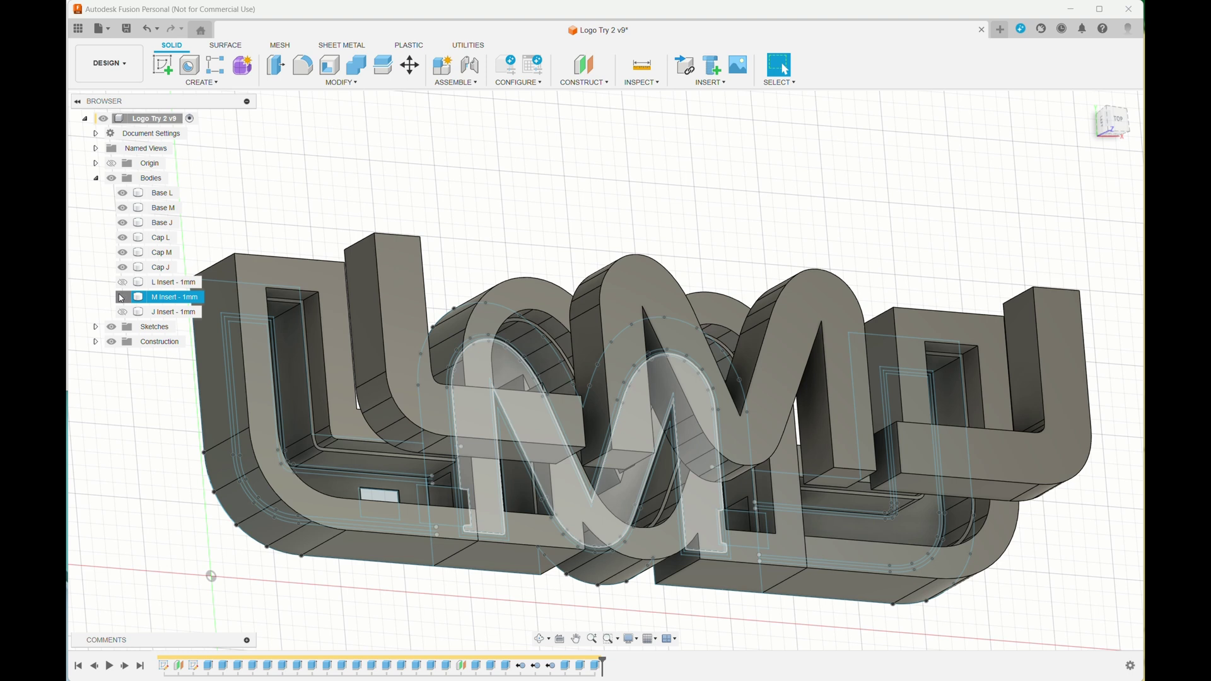
click(123, 297)
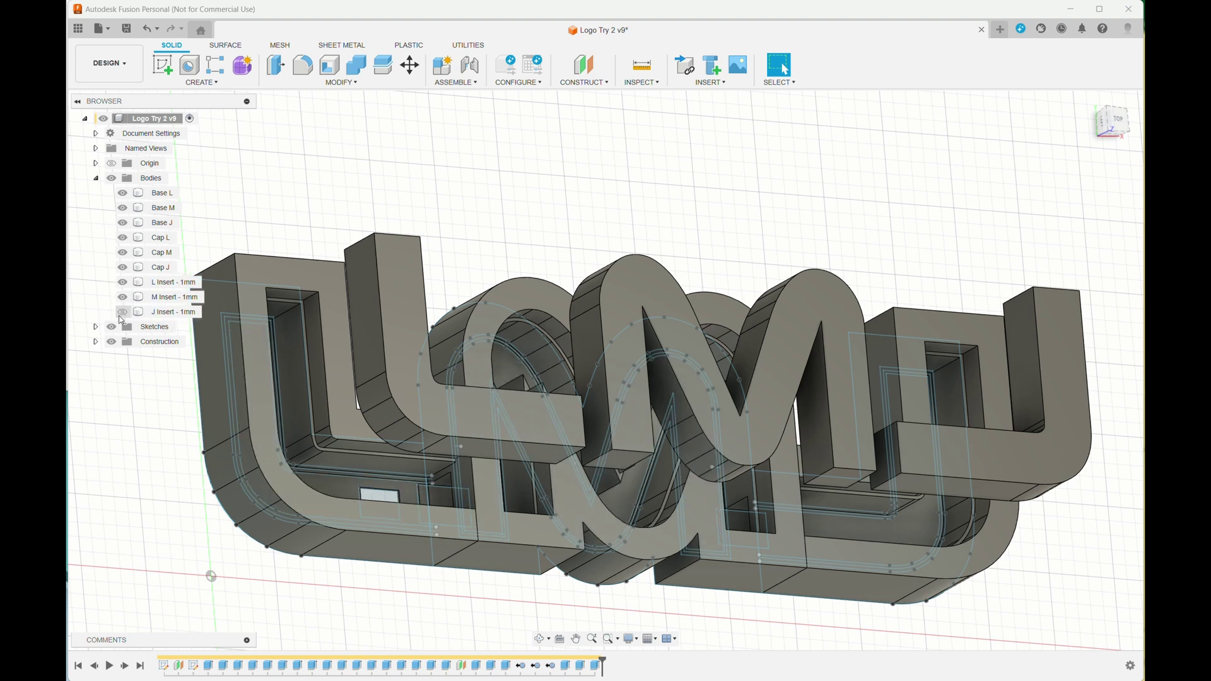
click(124, 313)
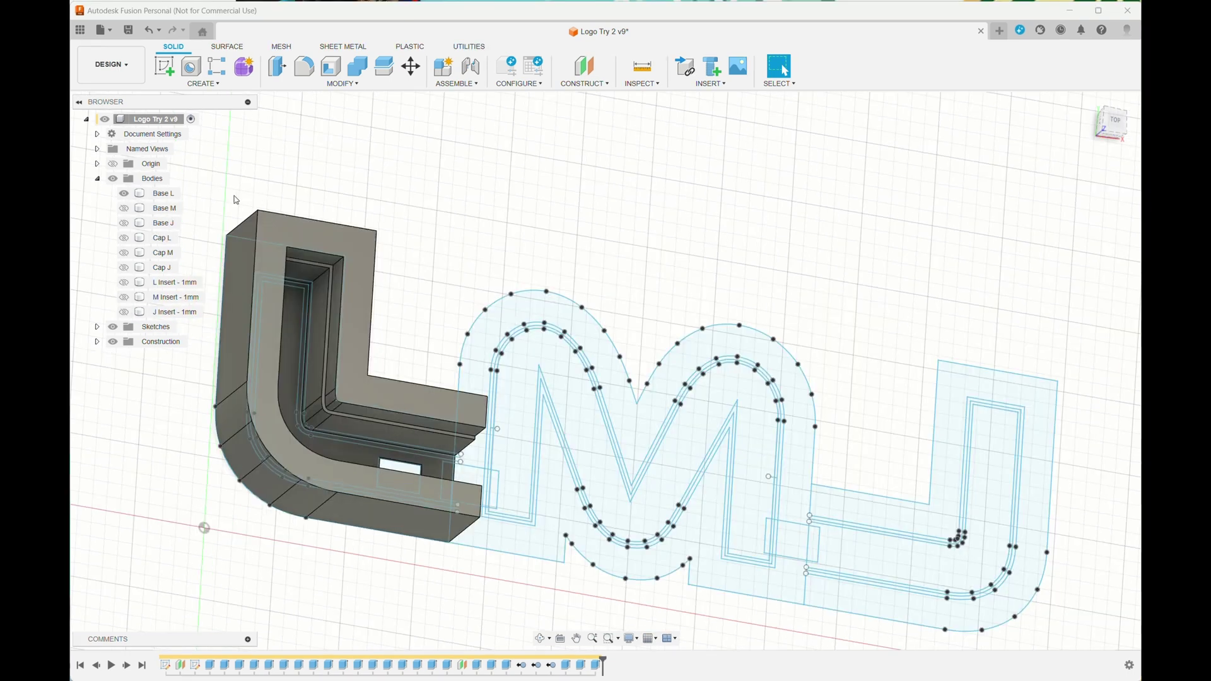
click(124, 193)
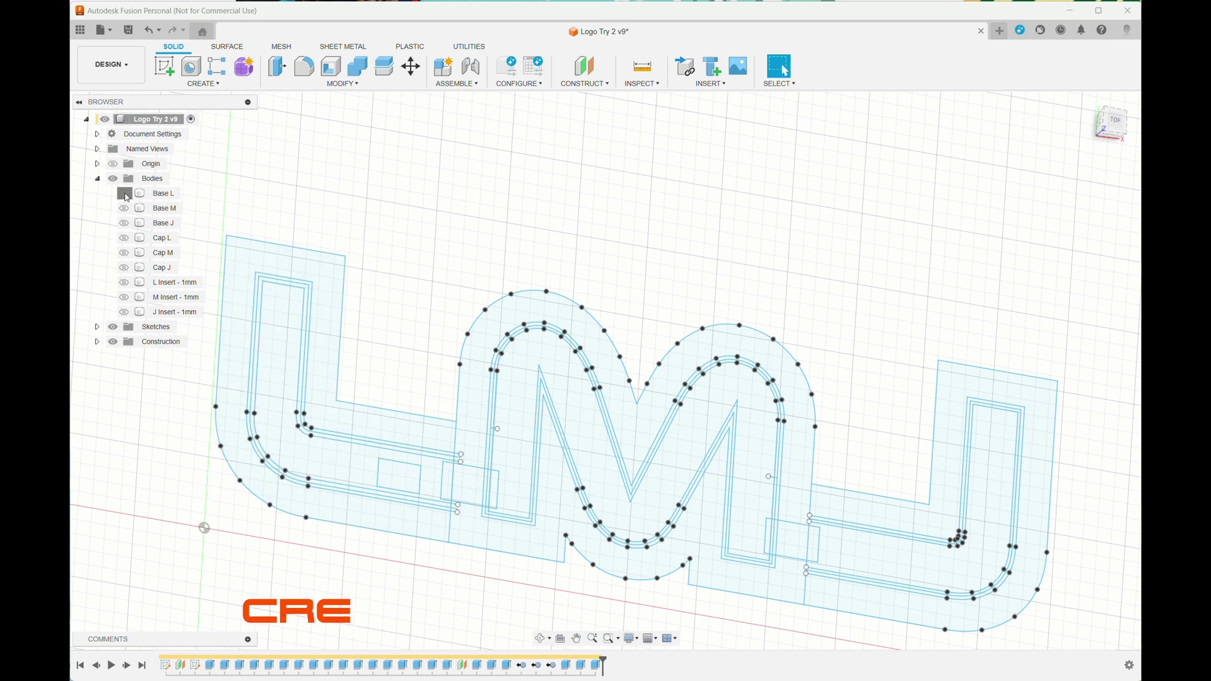
click(124, 194)
Export Base L as an STL (Binary) mesh in millimetres with High refinement
right_click(155, 196)
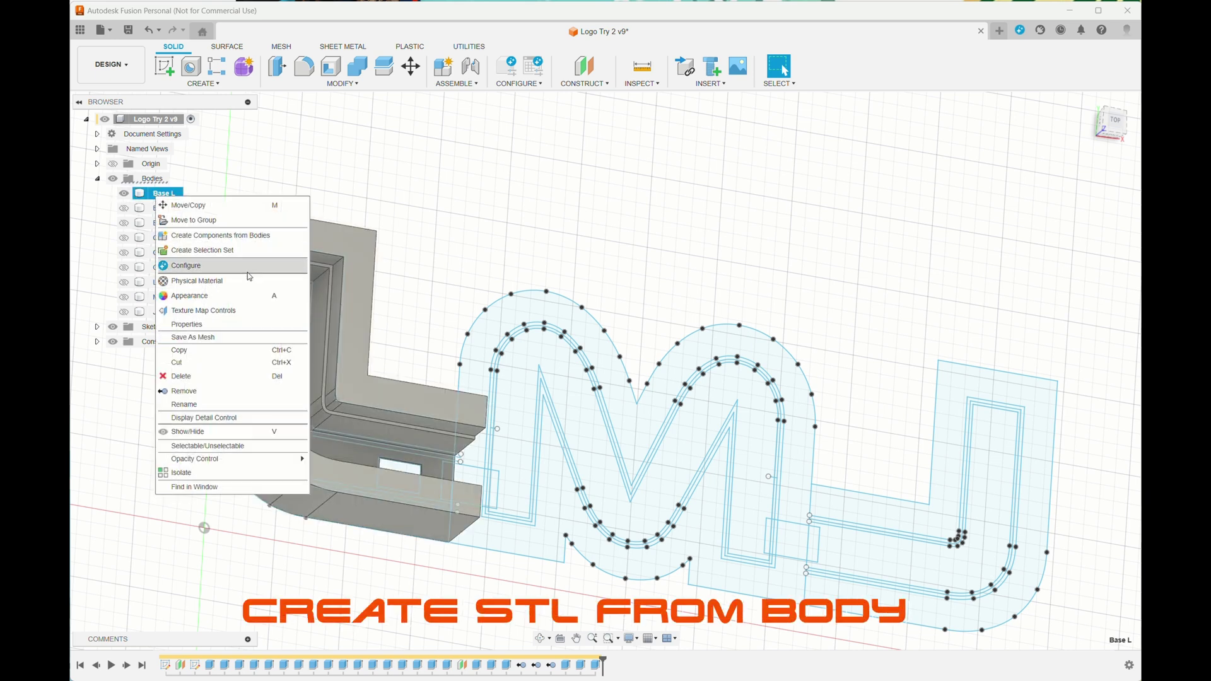
click(248, 337)
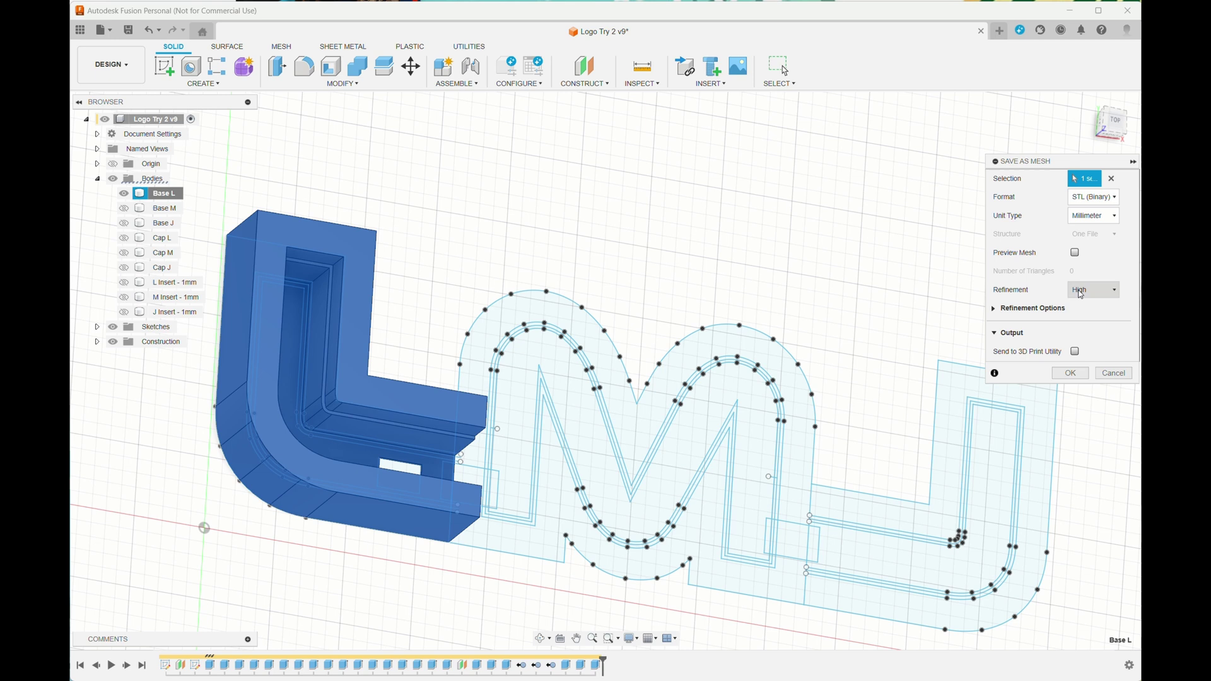
click(1116, 201)
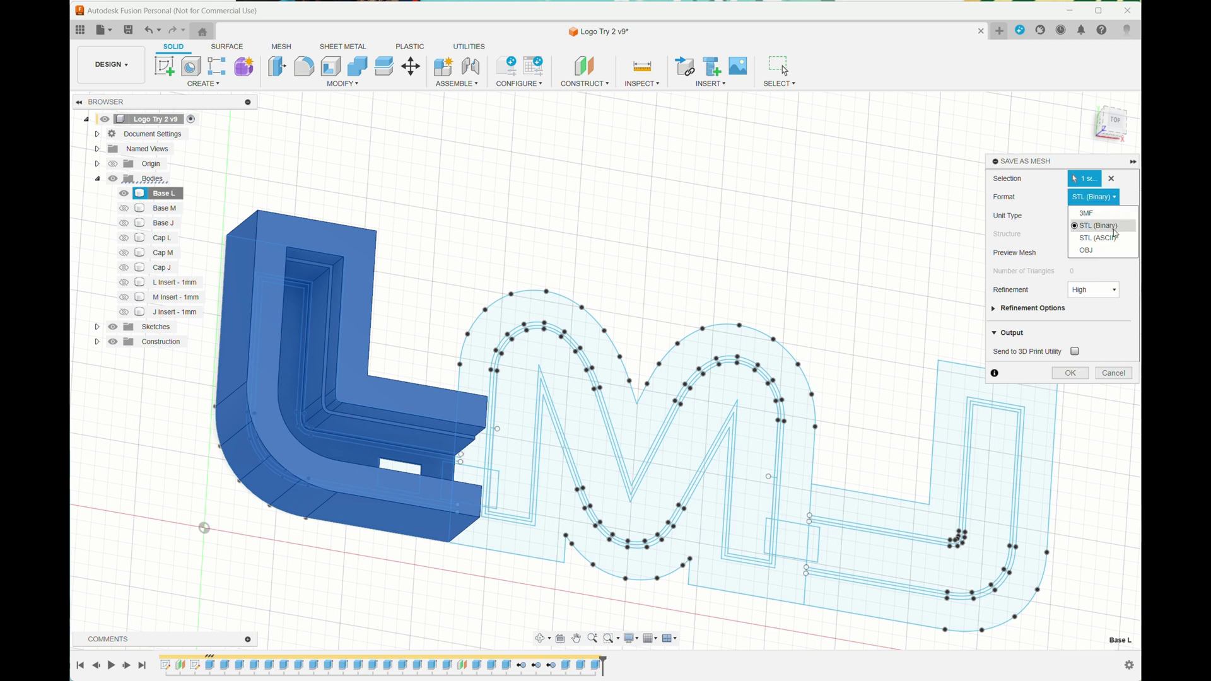
click(1113, 227)
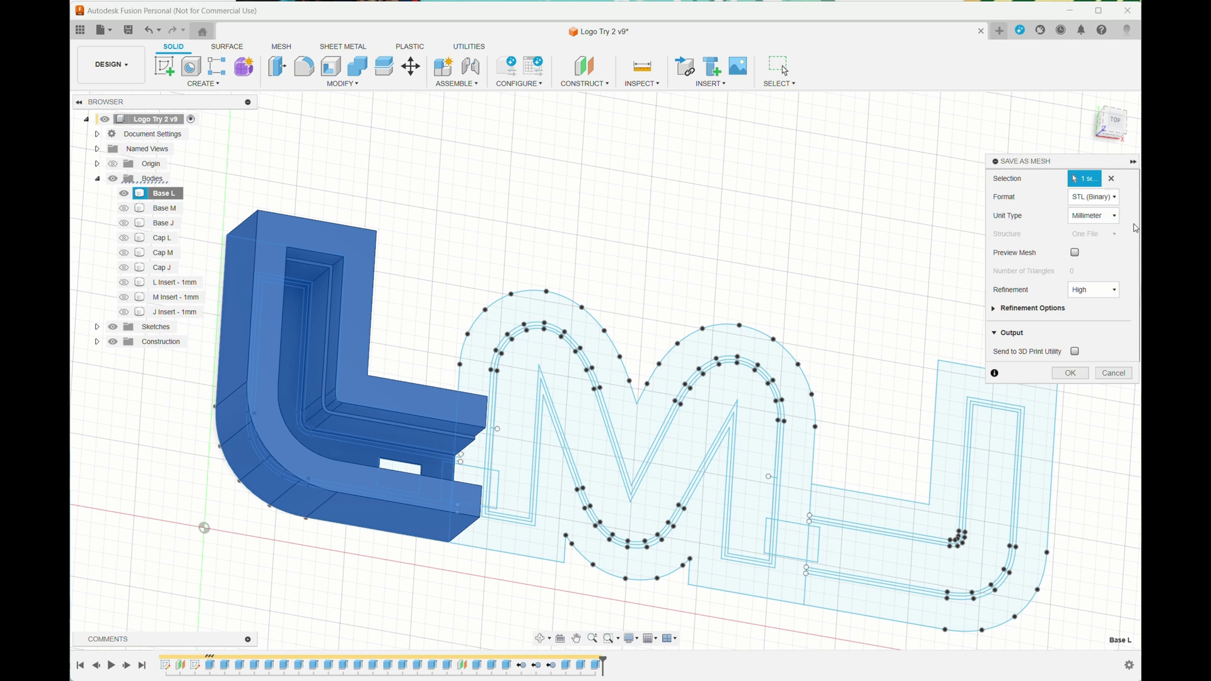
click(1075, 376)
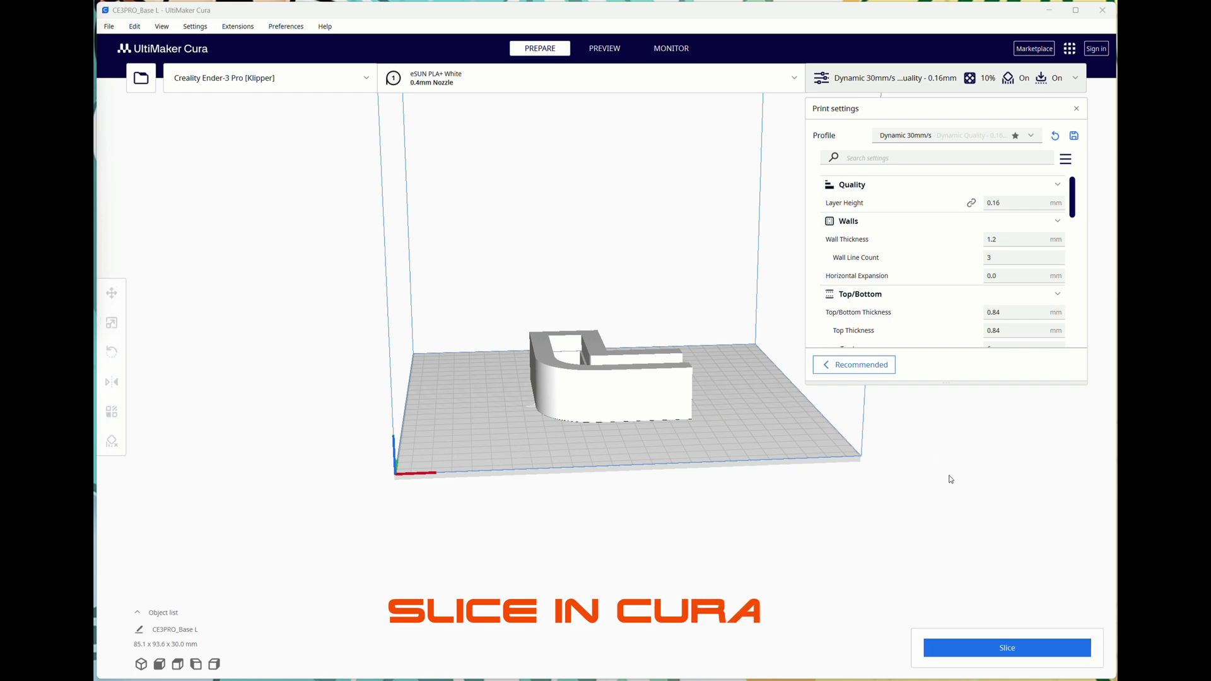
Orbit the Cura view to inspect Base L on the Creality Ender-3 Pro build plate
right_drag(932, 478, 1012, 656)
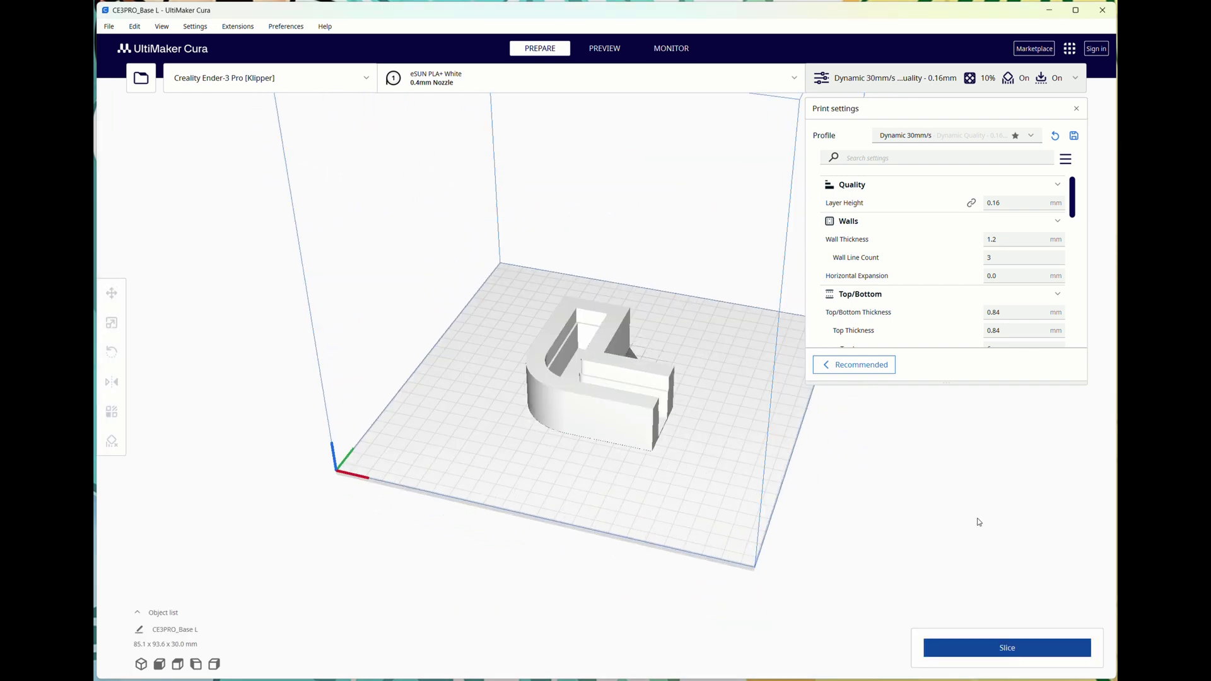